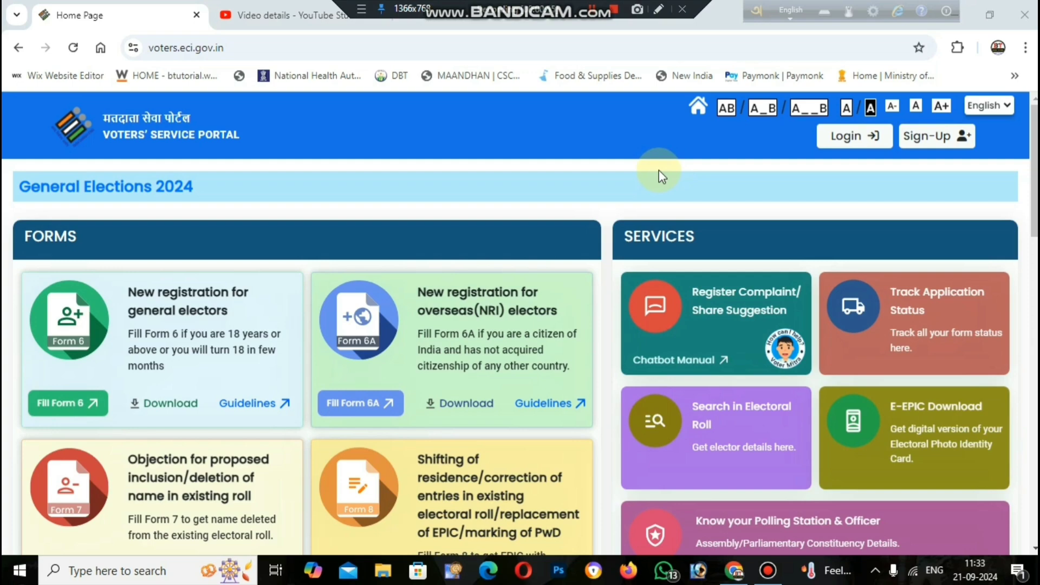
Look at the new-account page, return home, then log in with mobile number and OTP.
scroll(683, 238, down, 5)
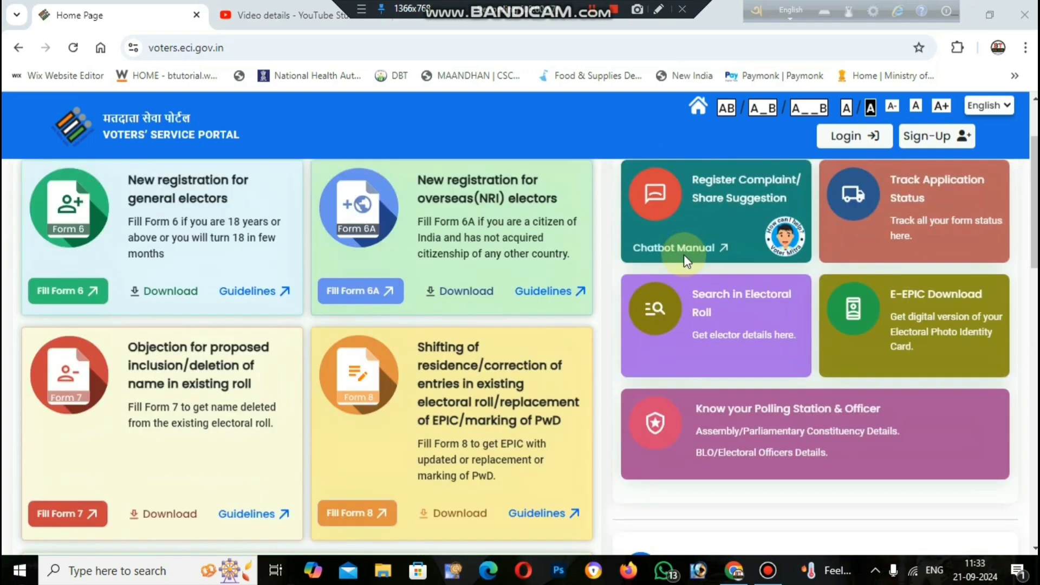
scroll(687, 267, up, 3)
scroll(688, 266, up, 3)
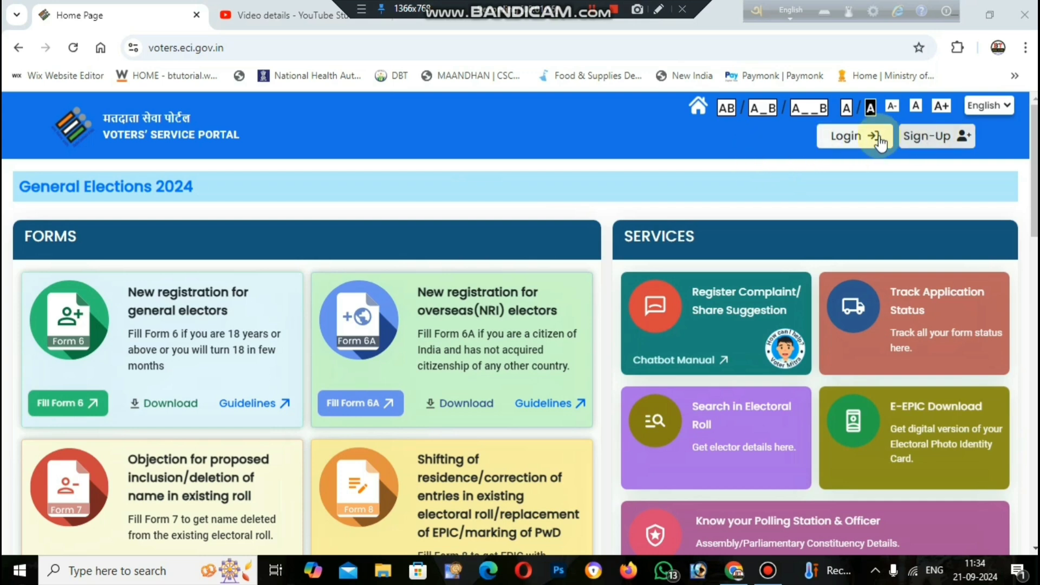
click(925, 139)
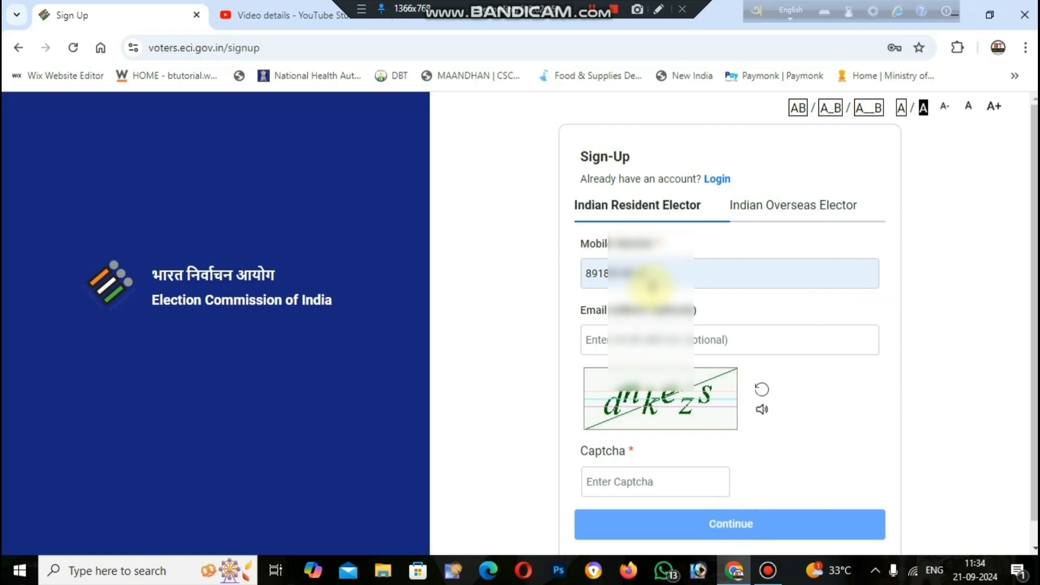
scroll(652, 284, down, 1)
click(20, 48)
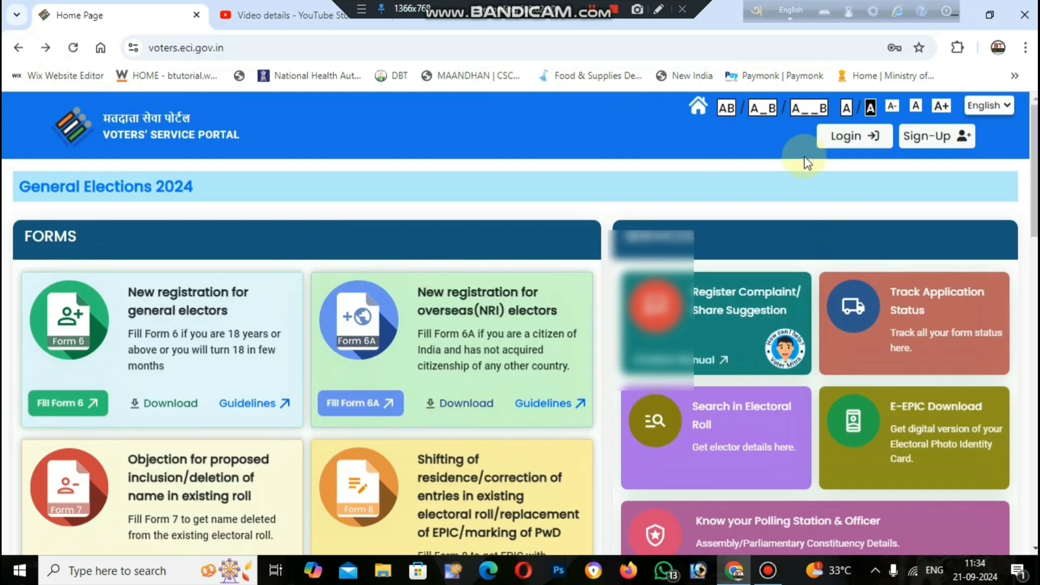
click(861, 140)
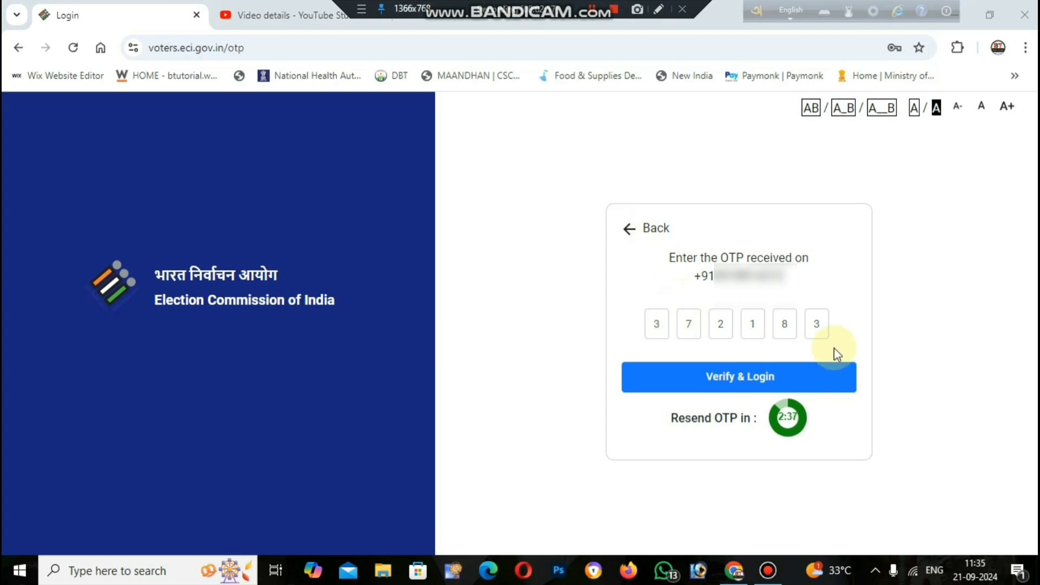
click(766, 375)
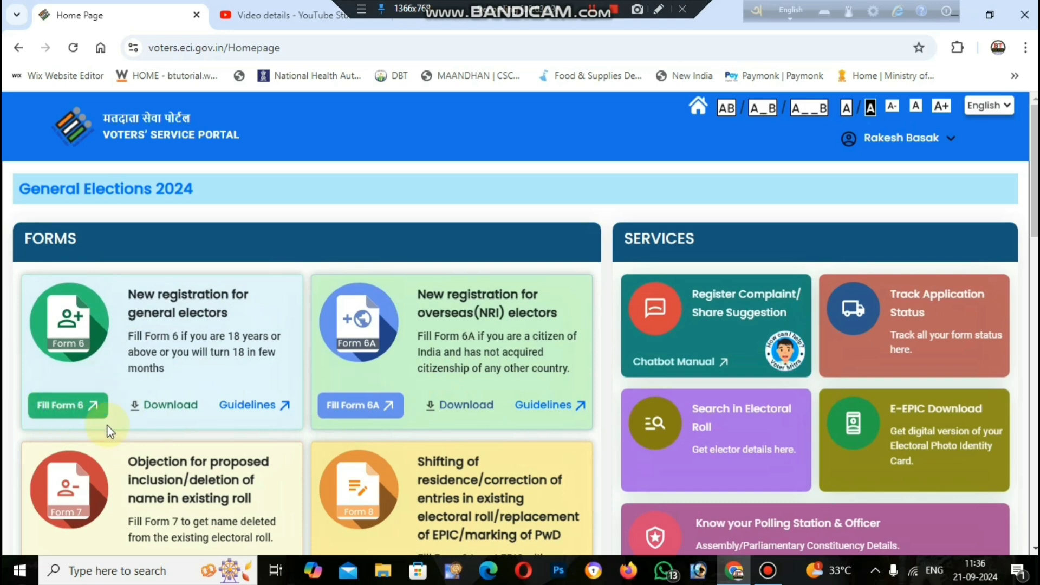
Start Form 6 and select West Bengal, district NADIA and constituency 86 Santipur in section A.
click(80, 401)
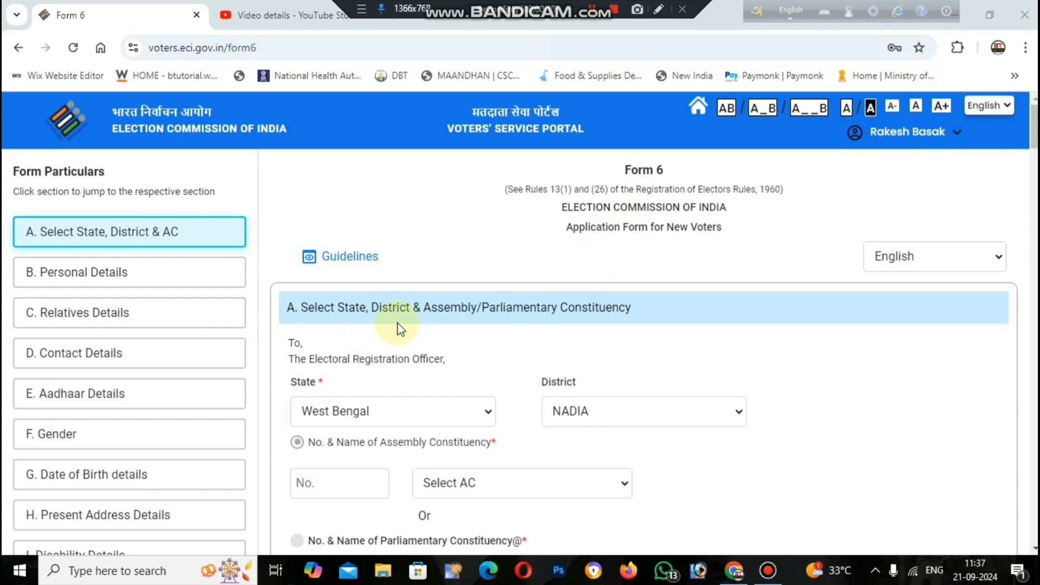
scroll(395, 327, down, 1)
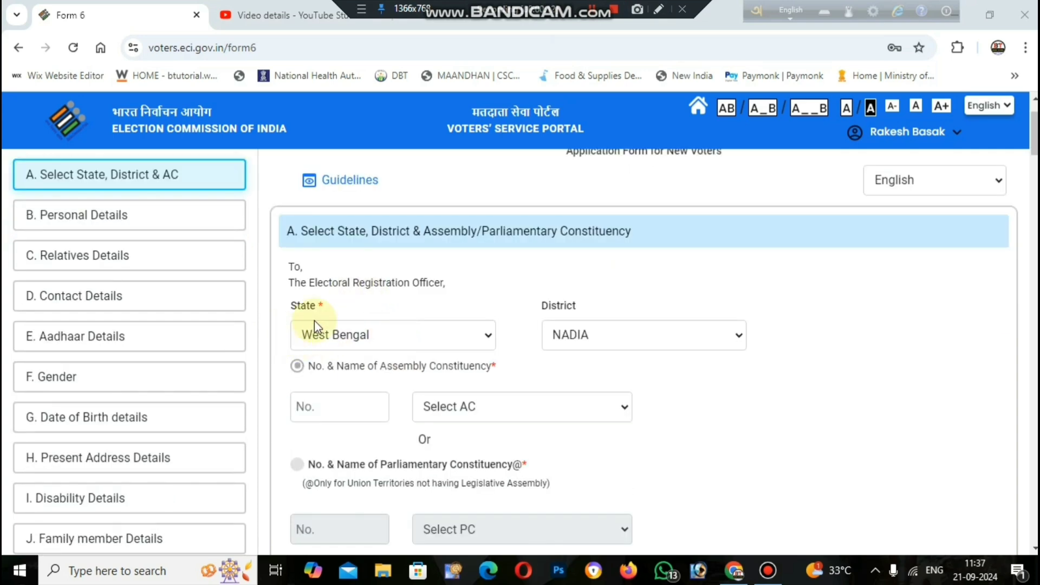
click(409, 327)
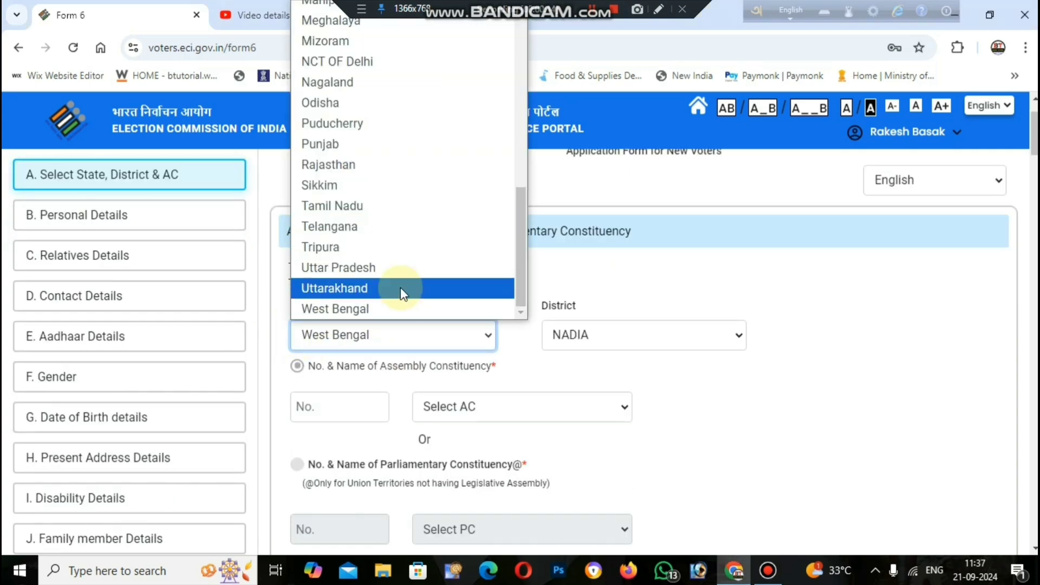
click(400, 309)
click(587, 336)
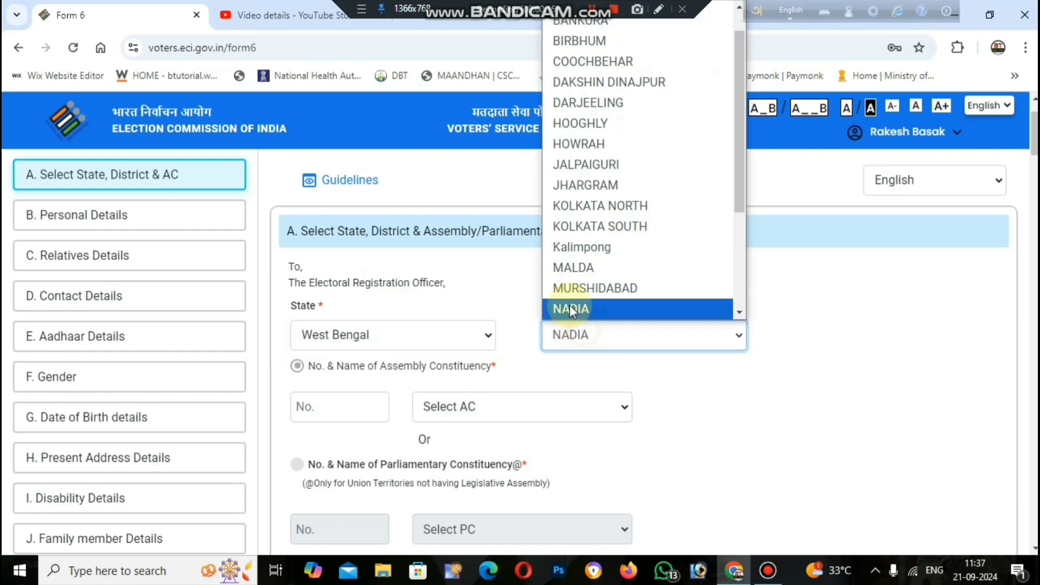
click(598, 307)
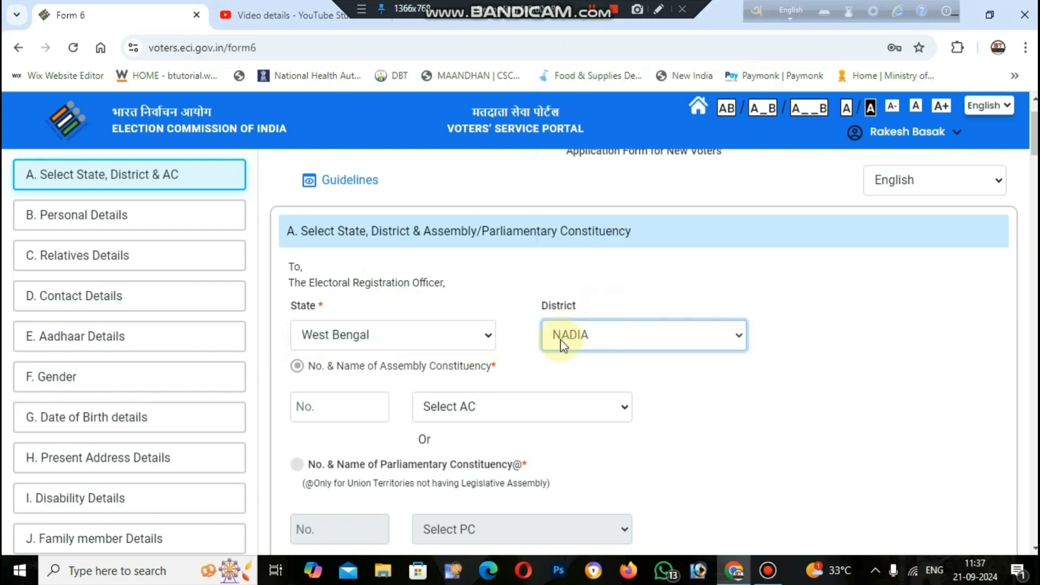
click(499, 408)
click(492, 371)
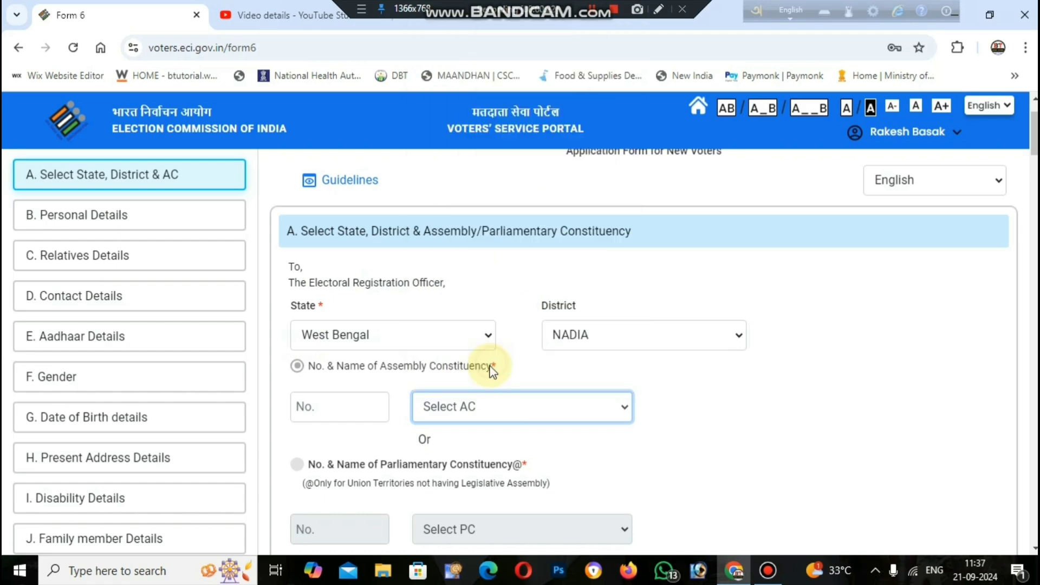
scroll(496, 406, down, 2)
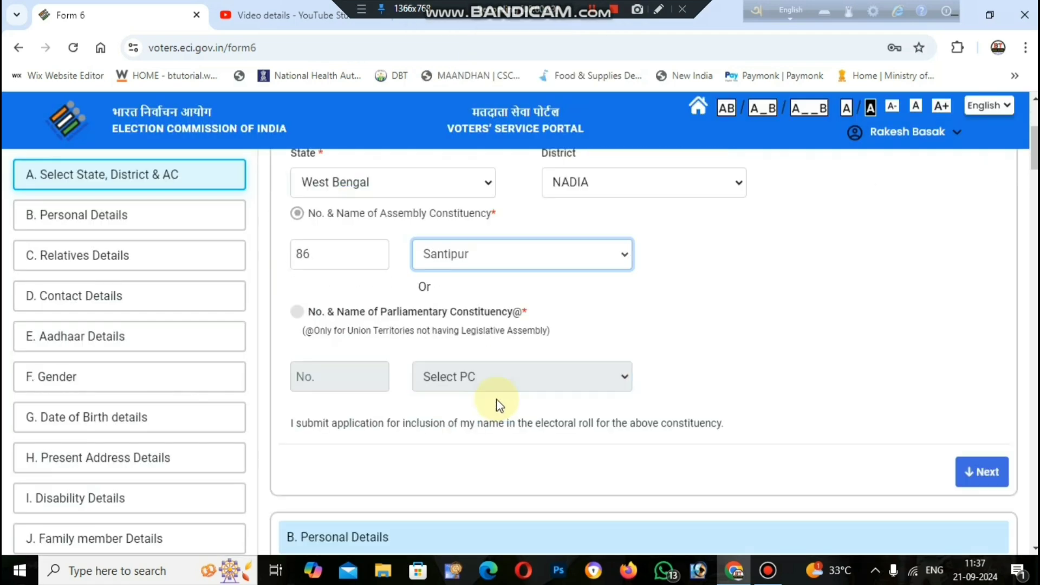
scroll(499, 405, down, 1)
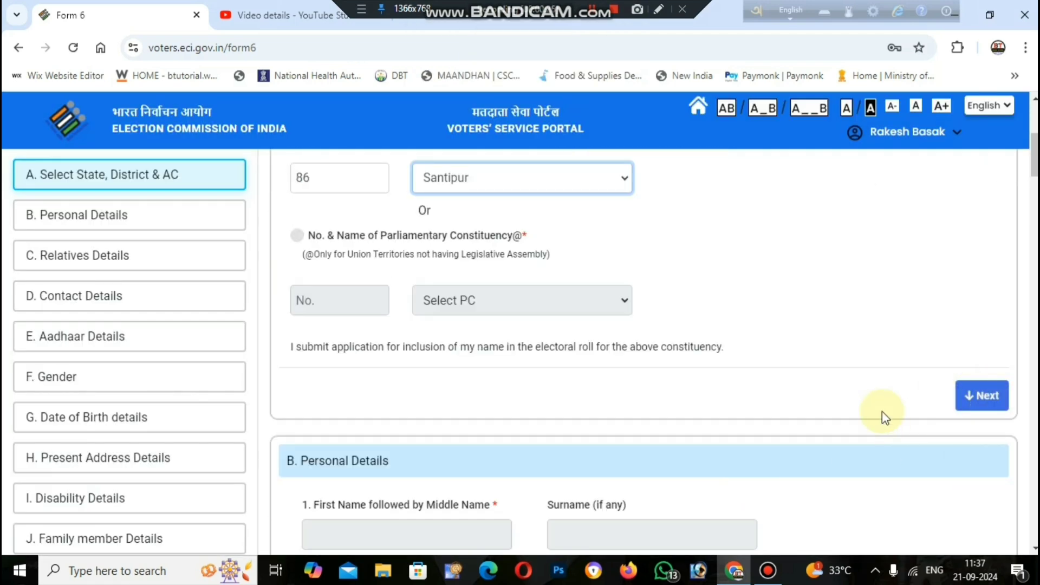
click(971, 399)
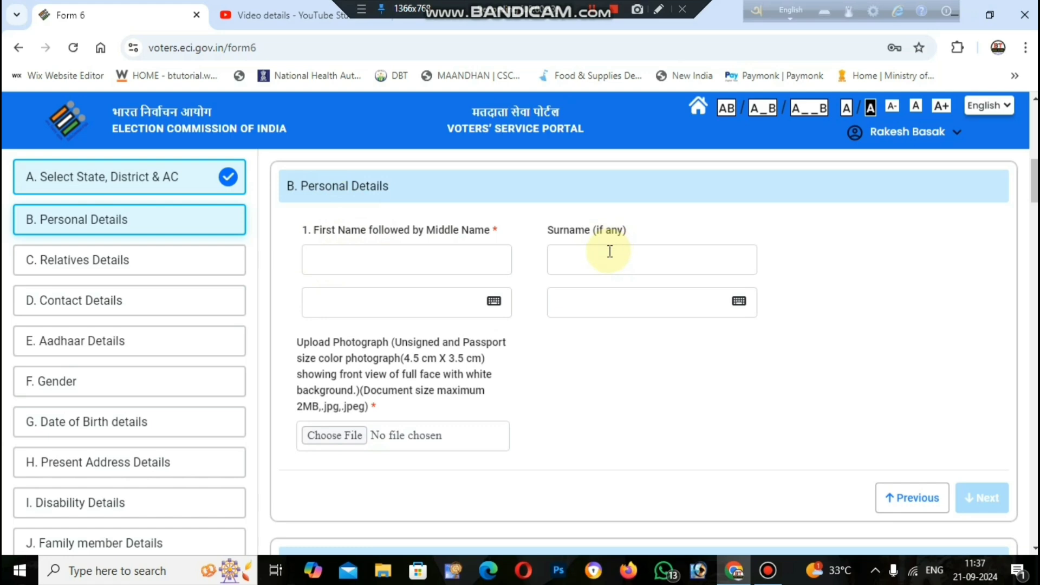
Enter DEMO as the first name and check its Bengali version ডেমো via the Inscript keyboard.
click(453, 262)
text(DEMO)
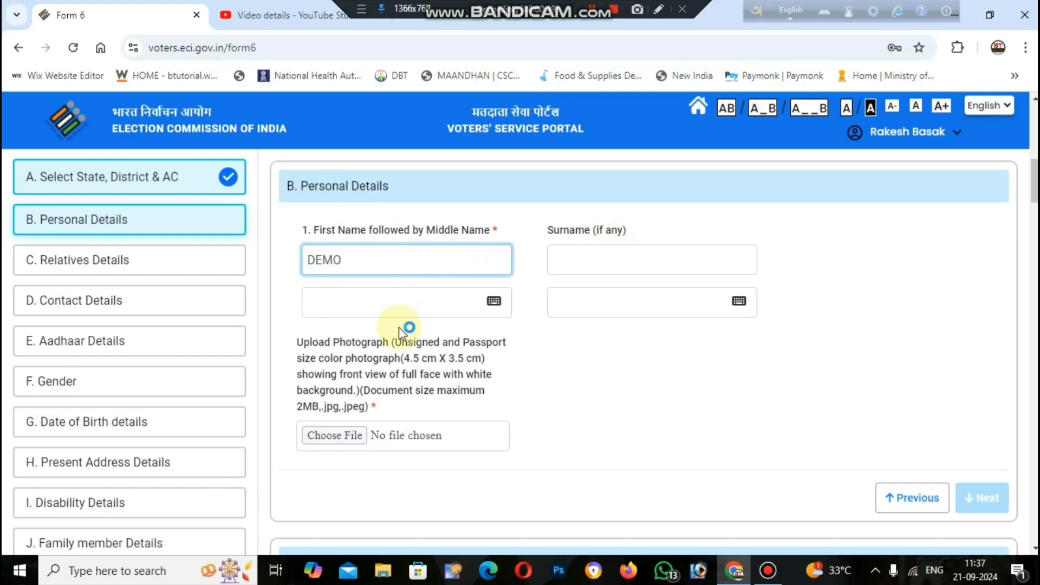
click(511, 229)
click(368, 306)
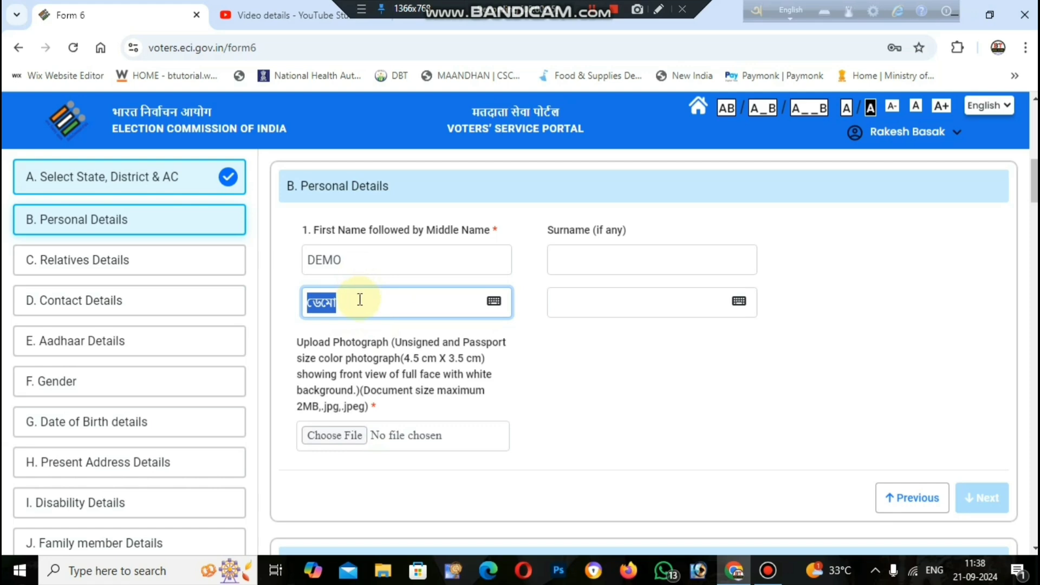
click(559, 336)
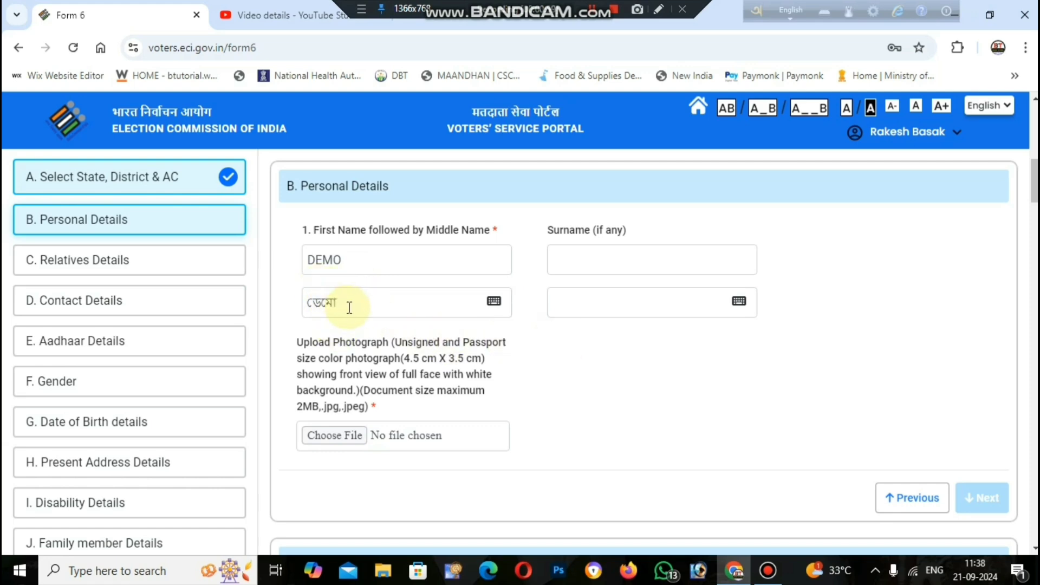
click(493, 301)
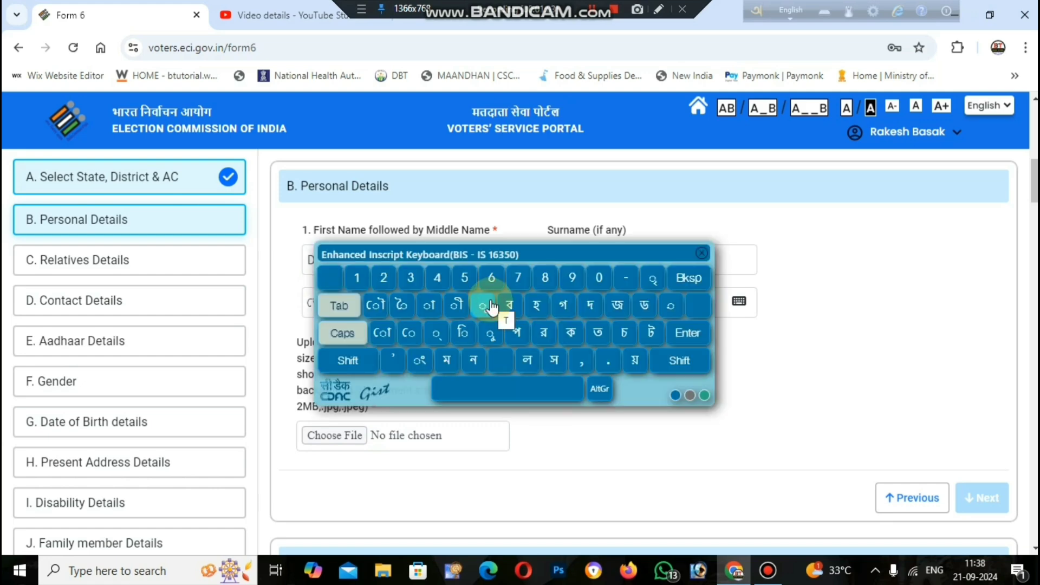
drag(543, 252, 550, 332)
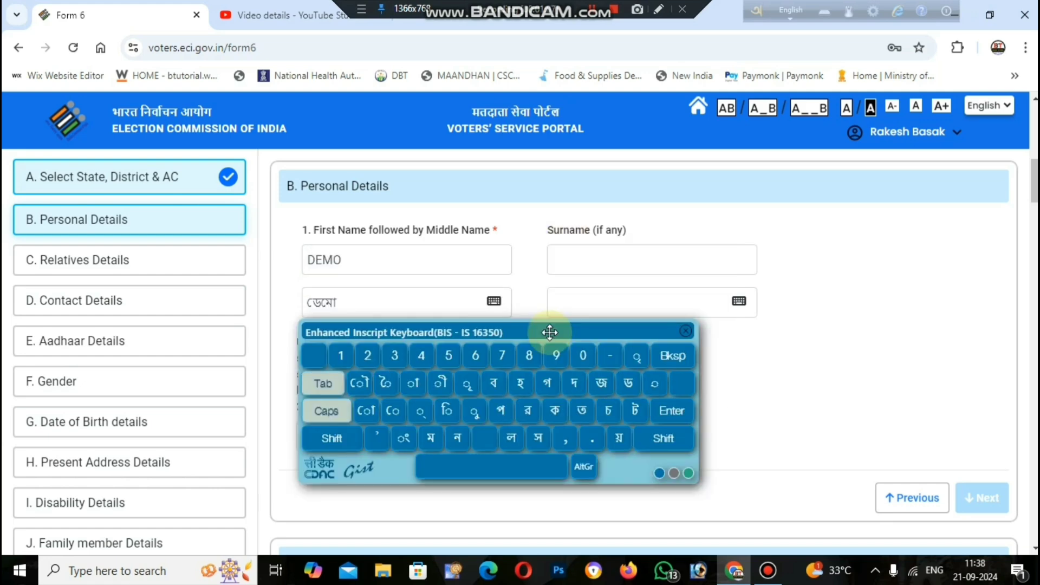
click(416, 311)
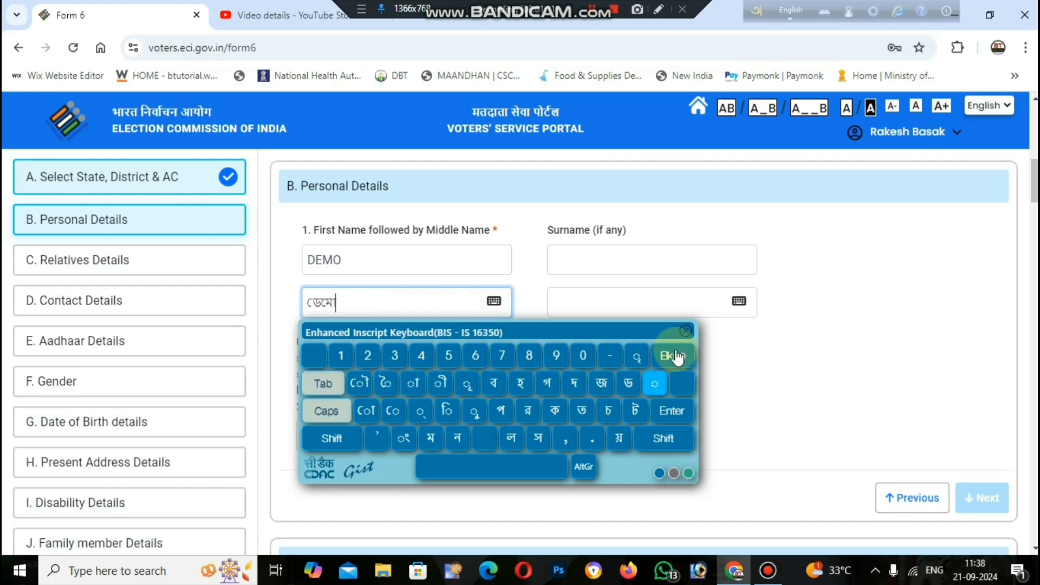
click(685, 331)
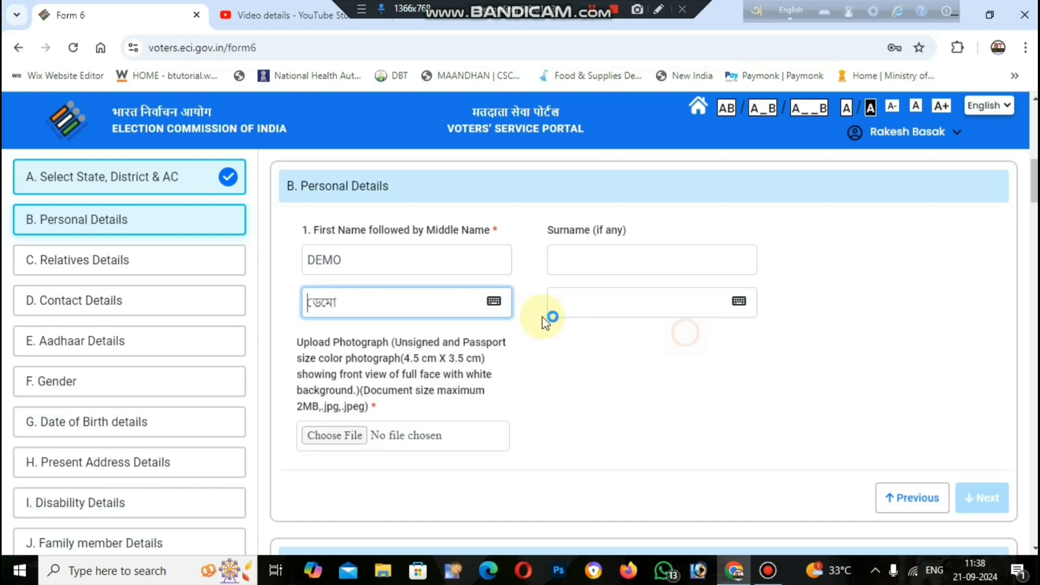
Enter DEMO as the surname and confirm its Bengali version ডেমো.
click(564, 252)
text(D)
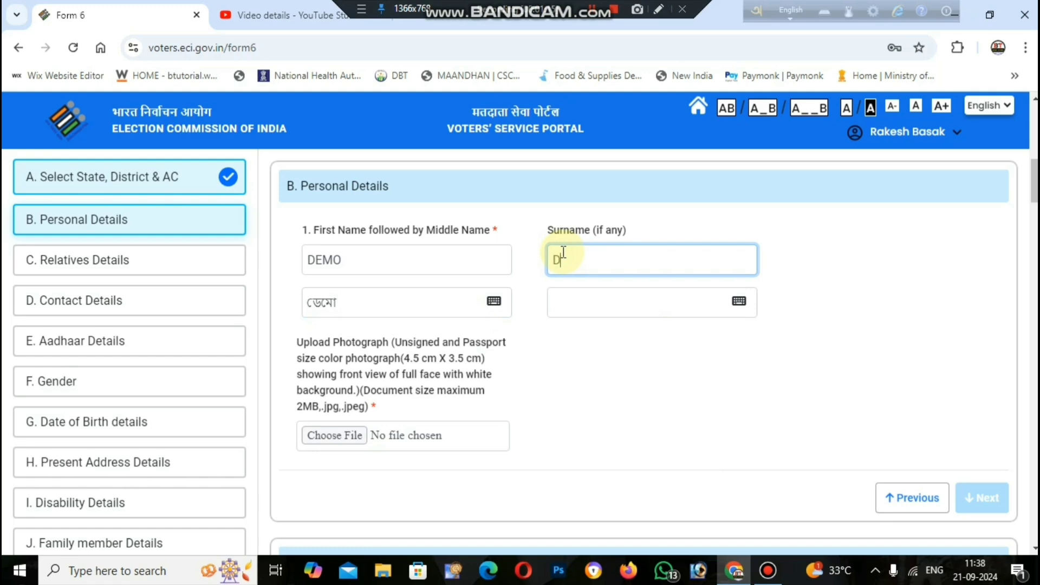
text(EMO)
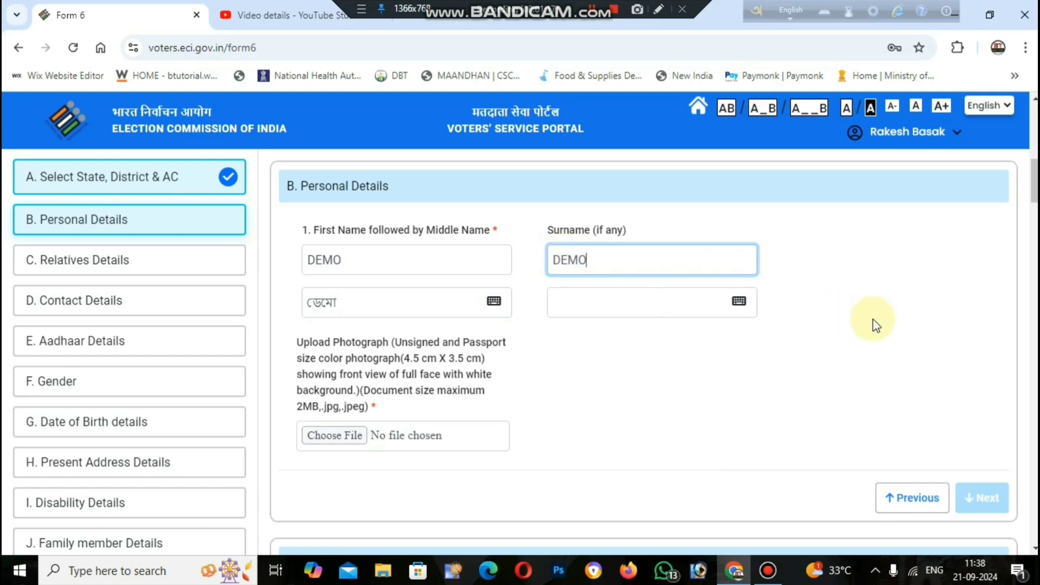
key(Tab)
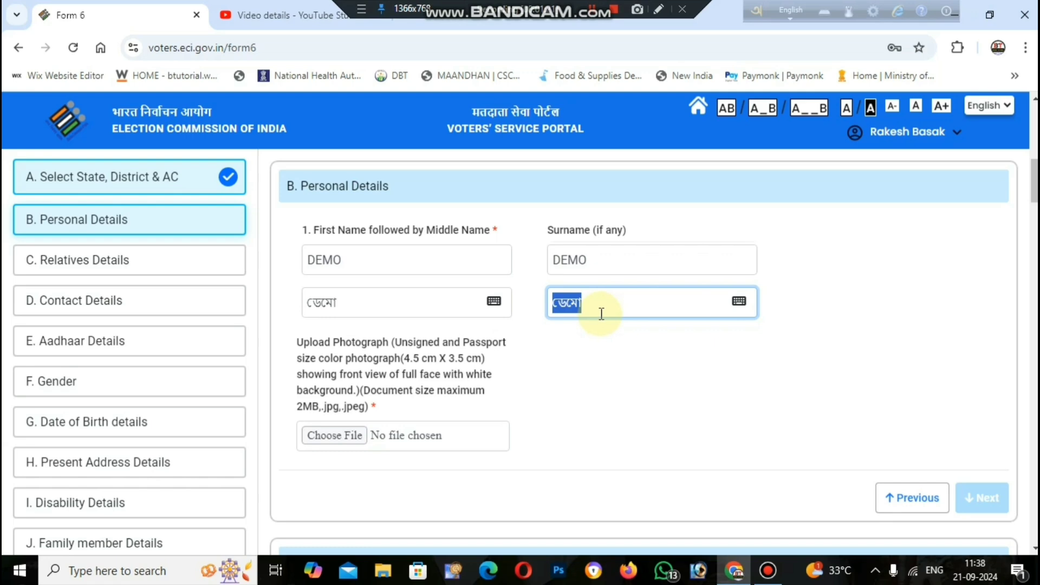
click(741, 302)
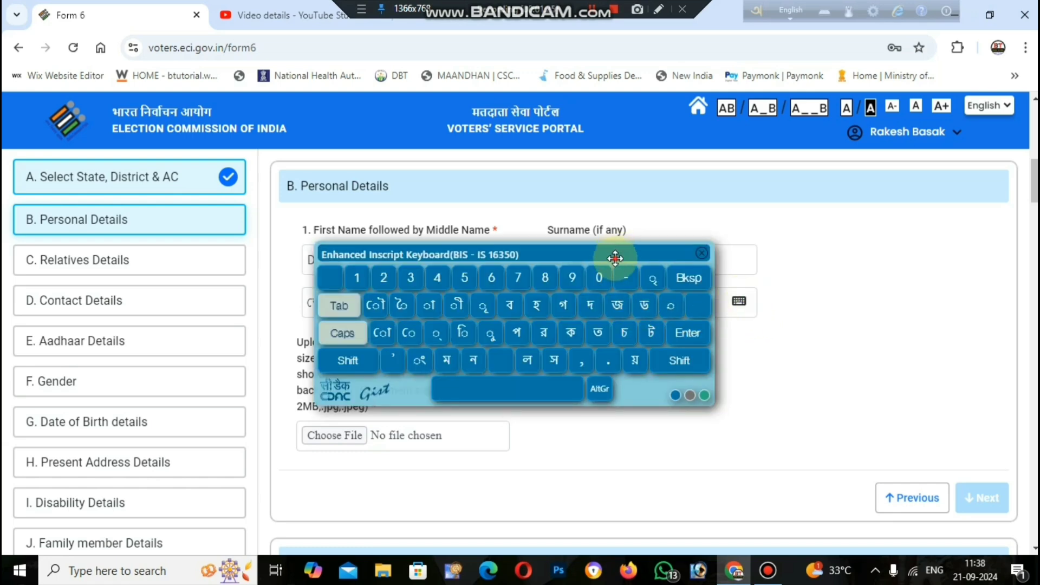
click(698, 297)
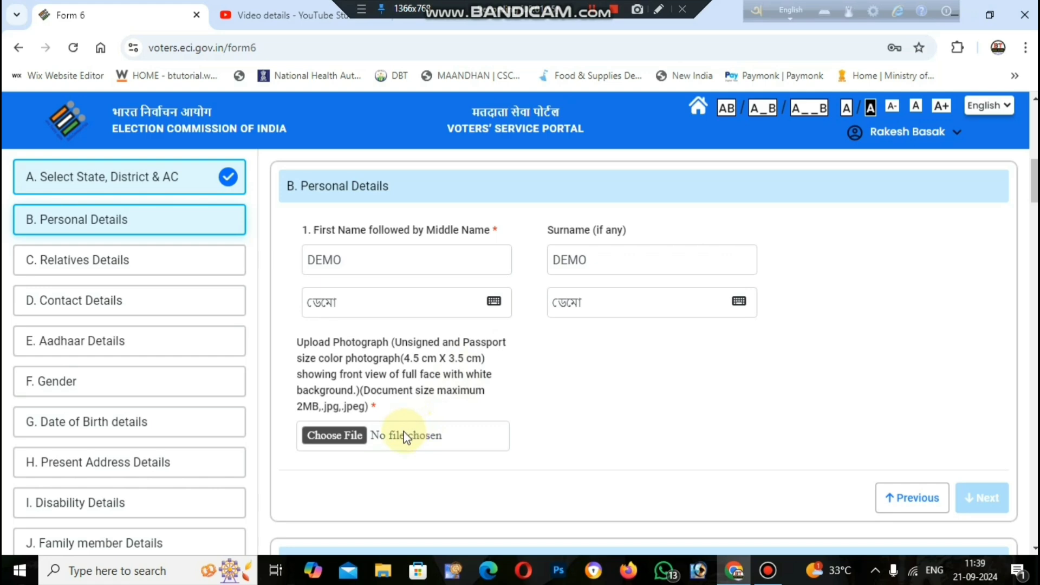
Upload and save the cropped passport photo, accept the face-detection check, and finish Personal Details.
click(332, 442)
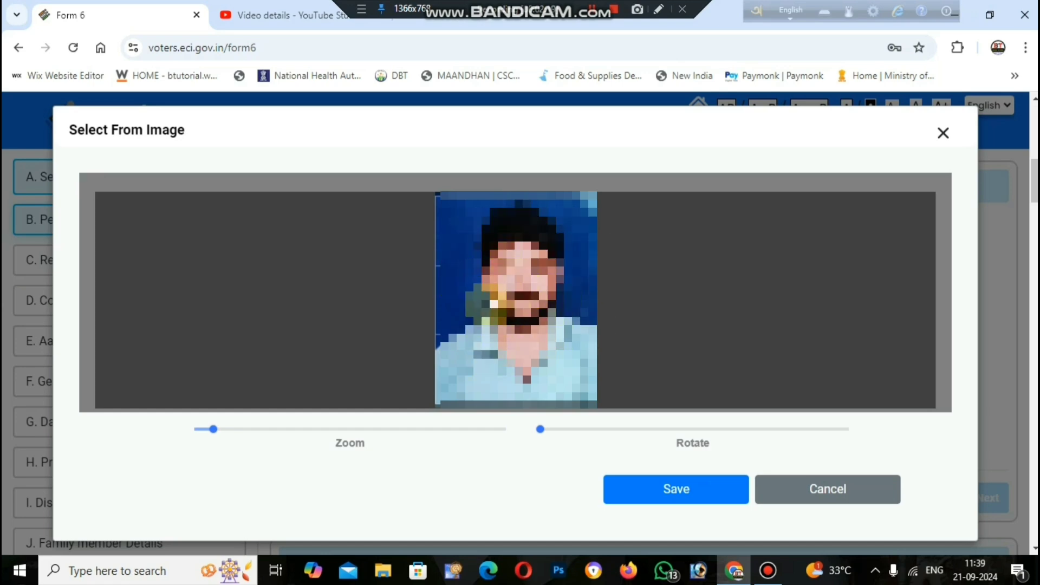
click(684, 489)
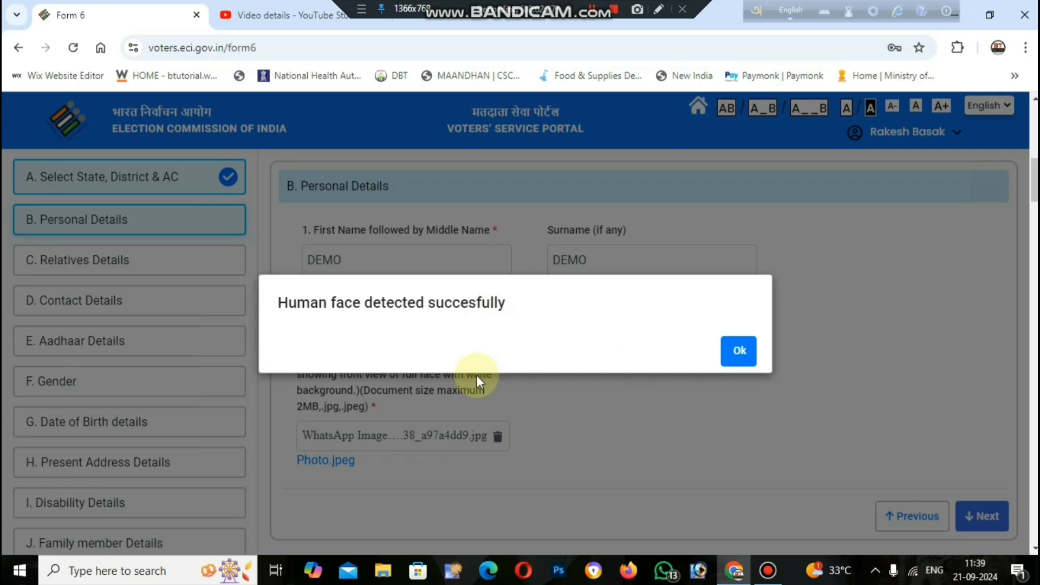
click(738, 351)
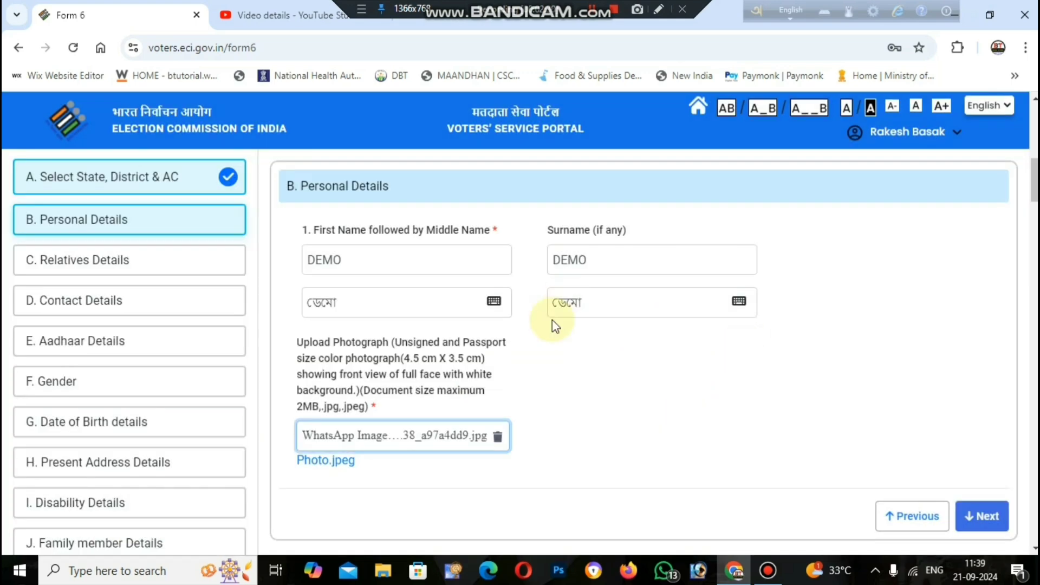
click(985, 518)
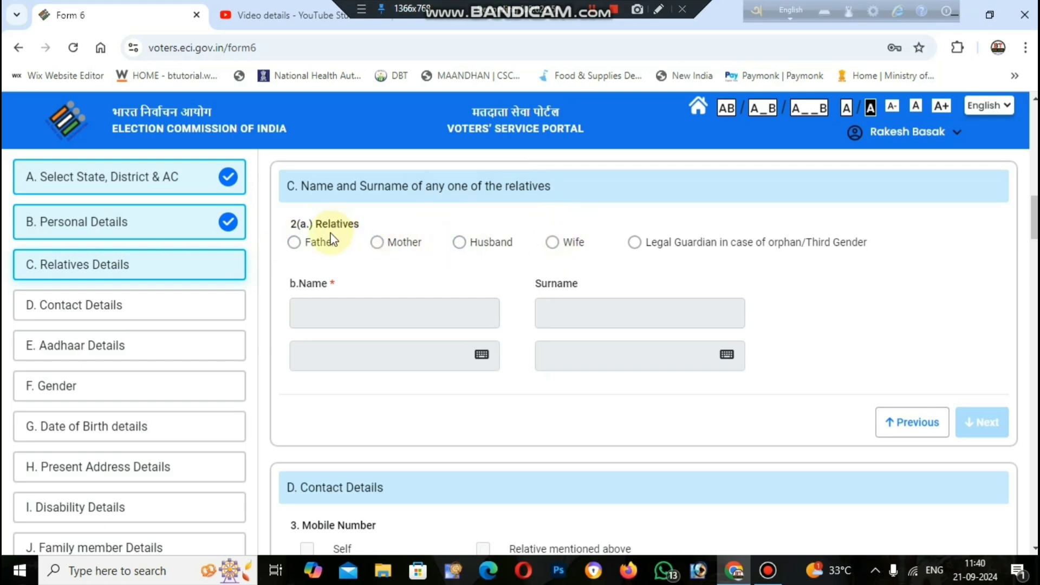
Choose Father as the relative and enter DEMO as his name with its Bengali version.
click(320, 243)
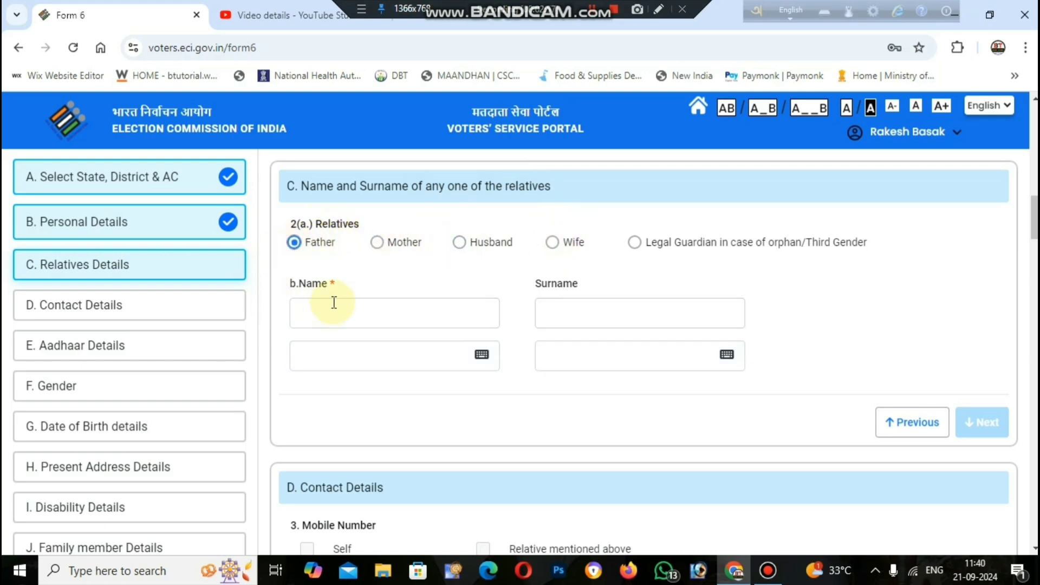
click(334, 313)
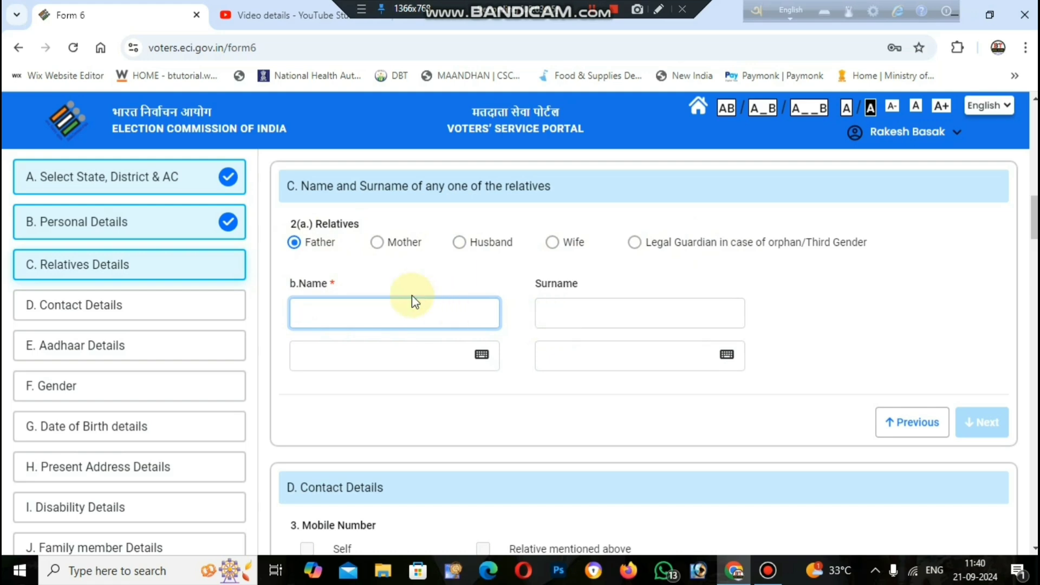
text(DEMO)
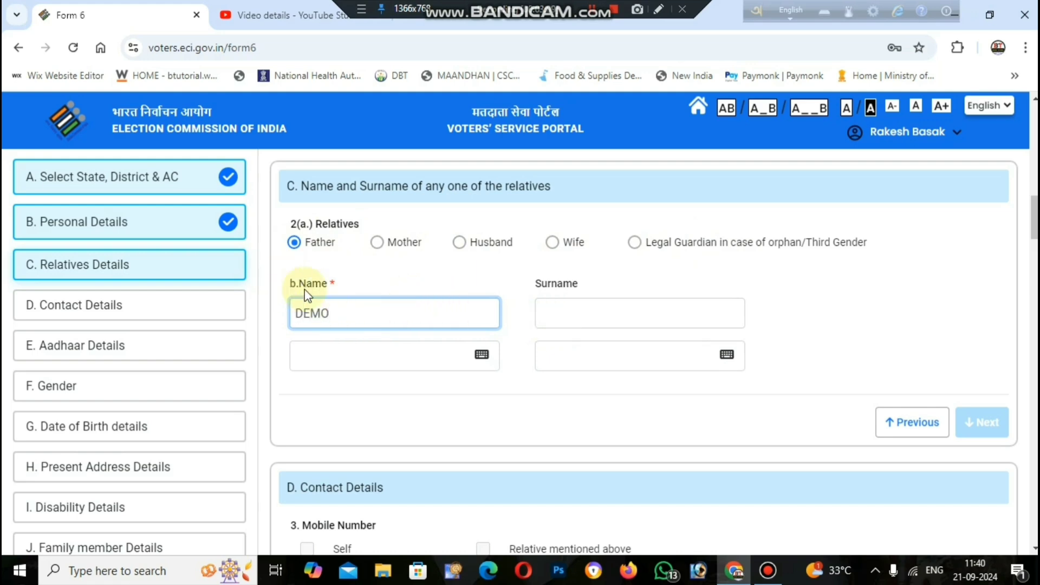
click(375, 282)
key(Tab)
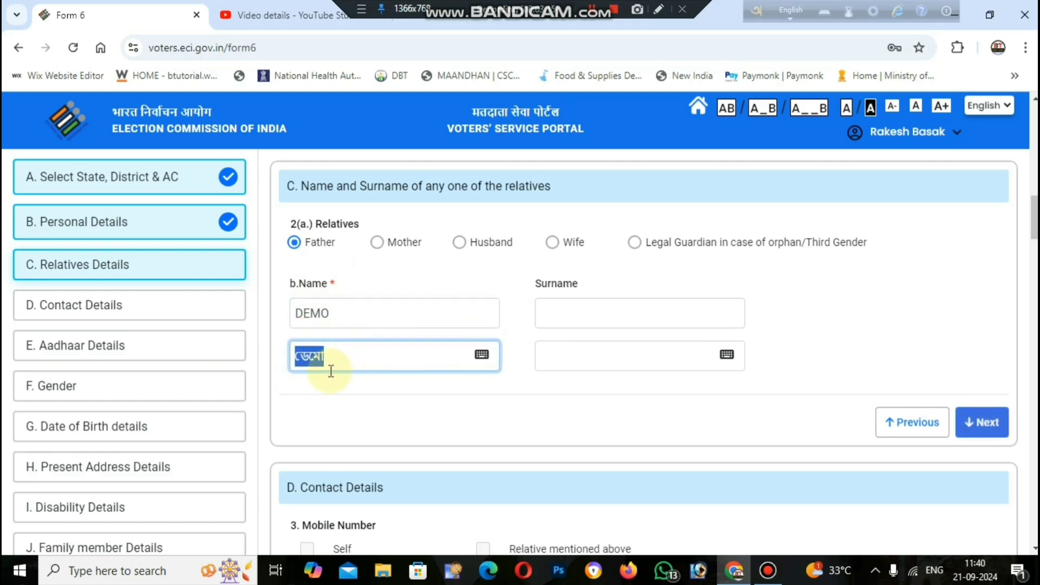
click(482, 356)
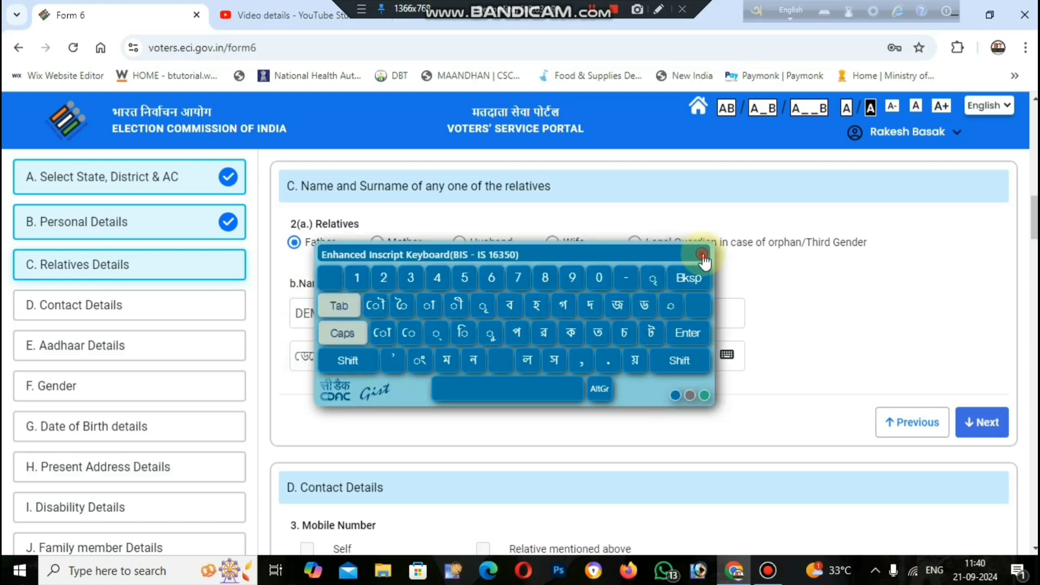
click(702, 253)
Enter DEMO as the father's surname with its Bengali version and save Relatives Details.
click(571, 313)
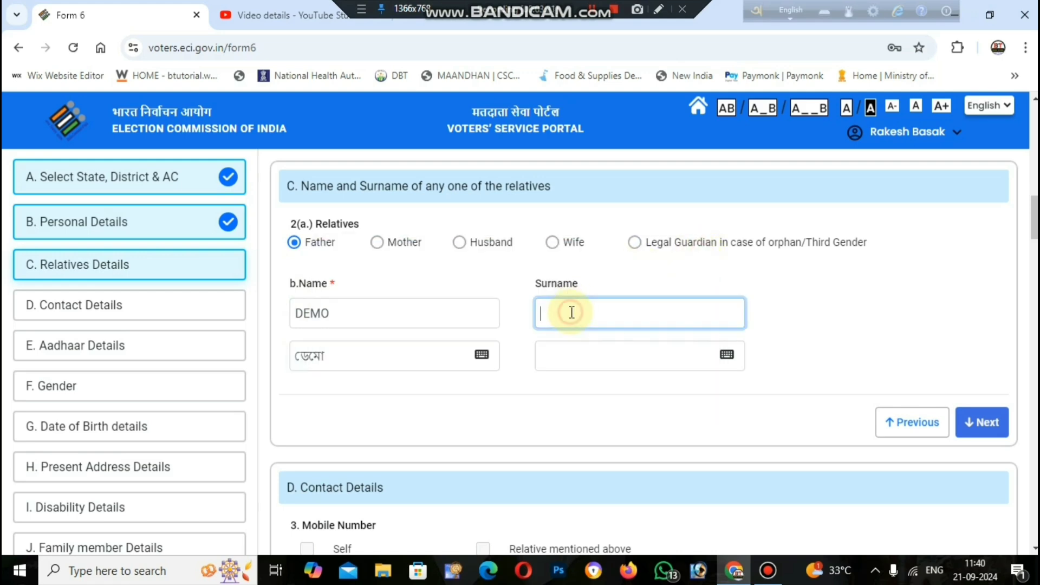
text(DEMO)
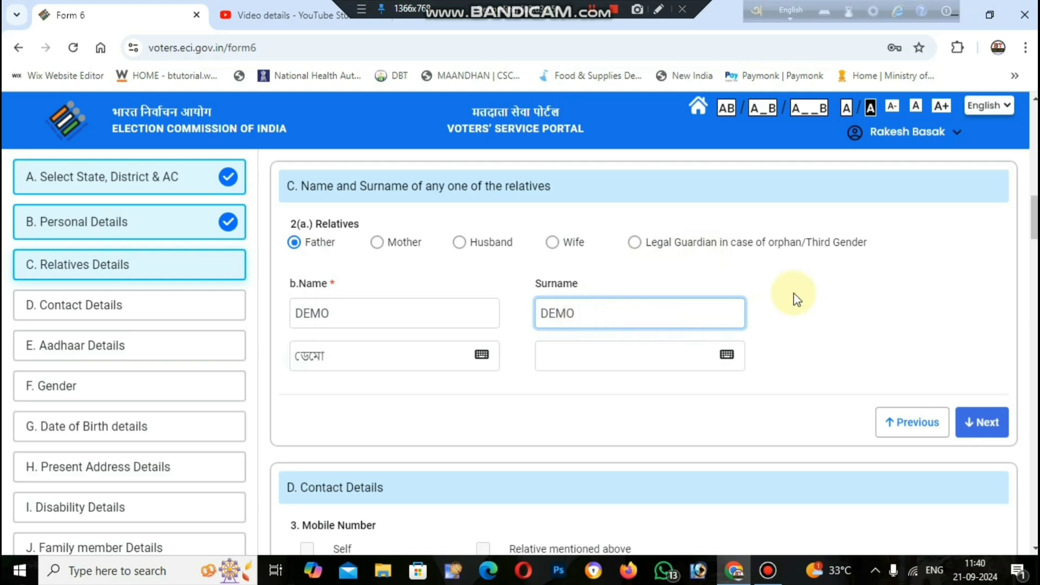
key(Tab)
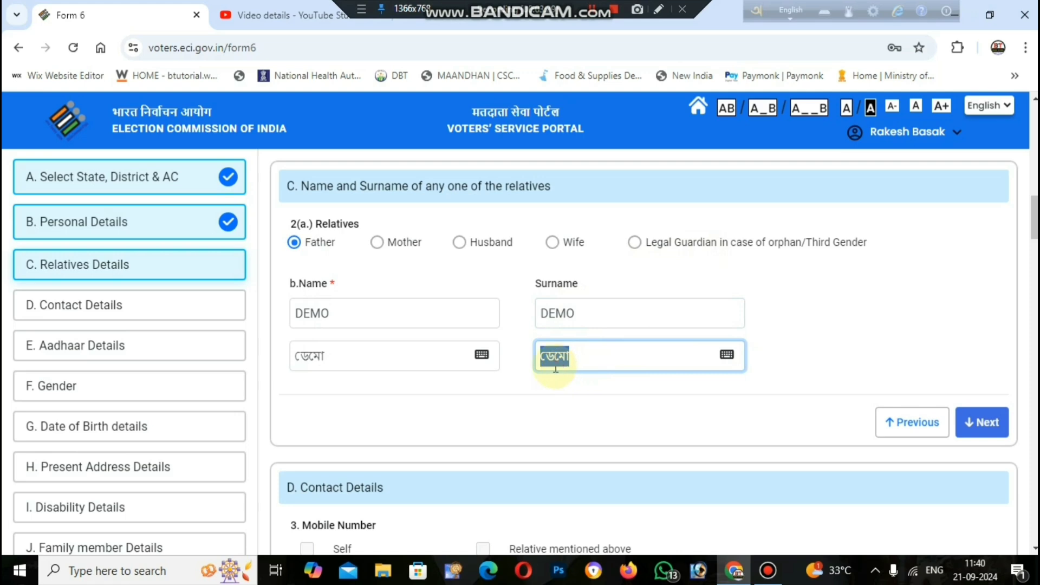
click(726, 356)
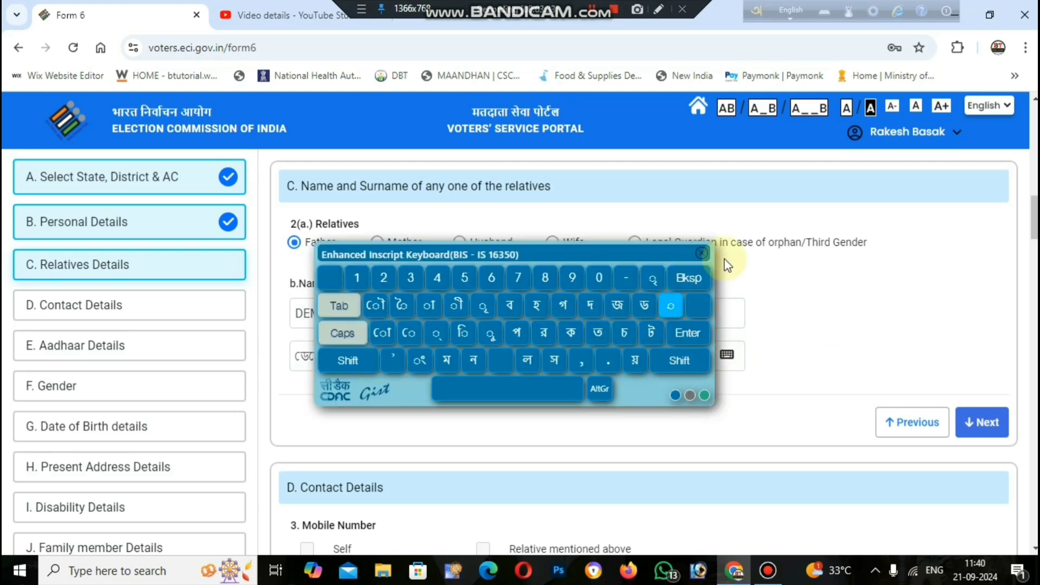
click(702, 254)
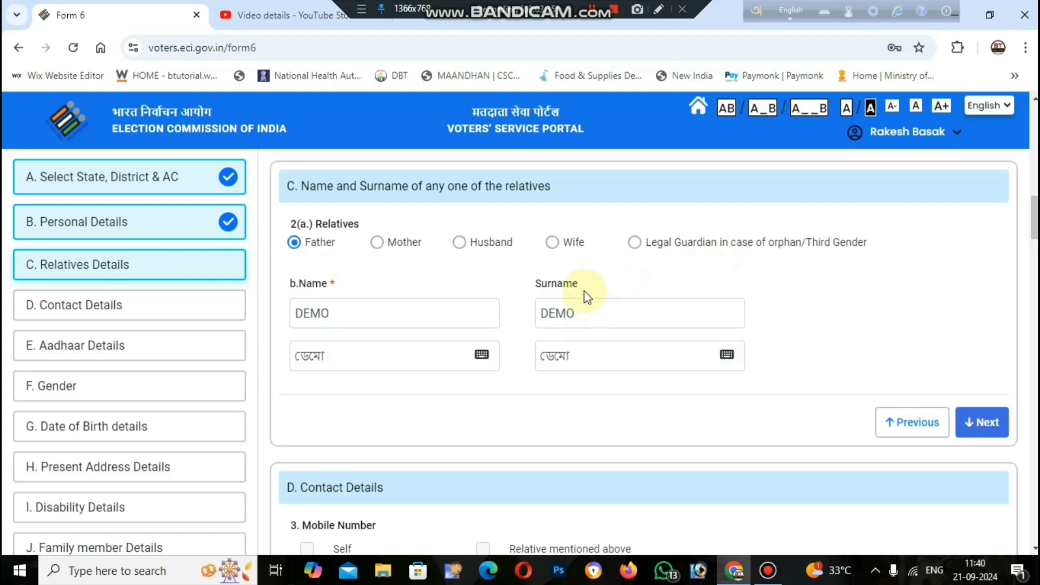
click(982, 426)
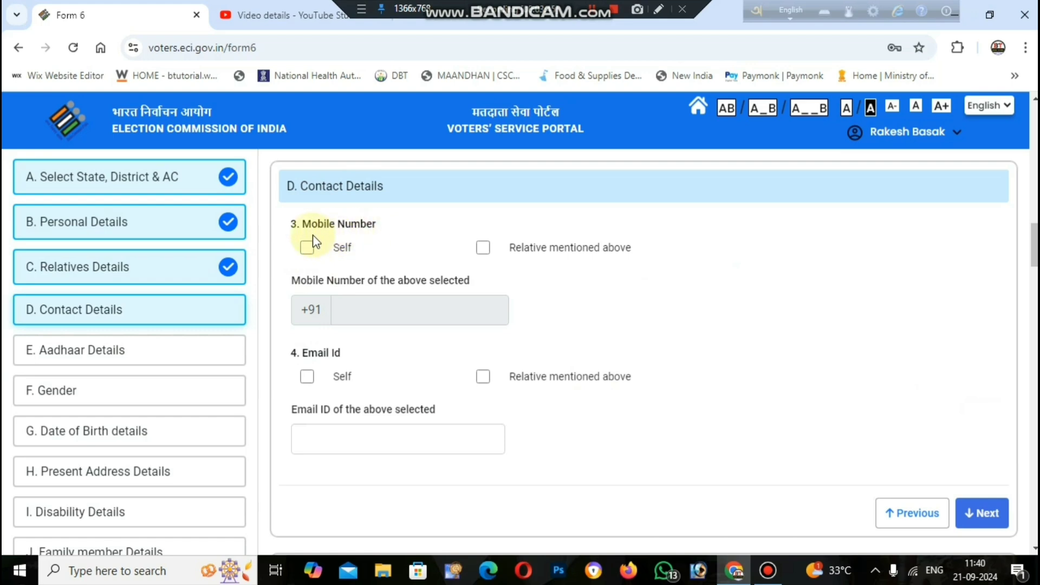
Mark both the mobile number and e-mail address as Self, then complete Contact Details.
click(307, 249)
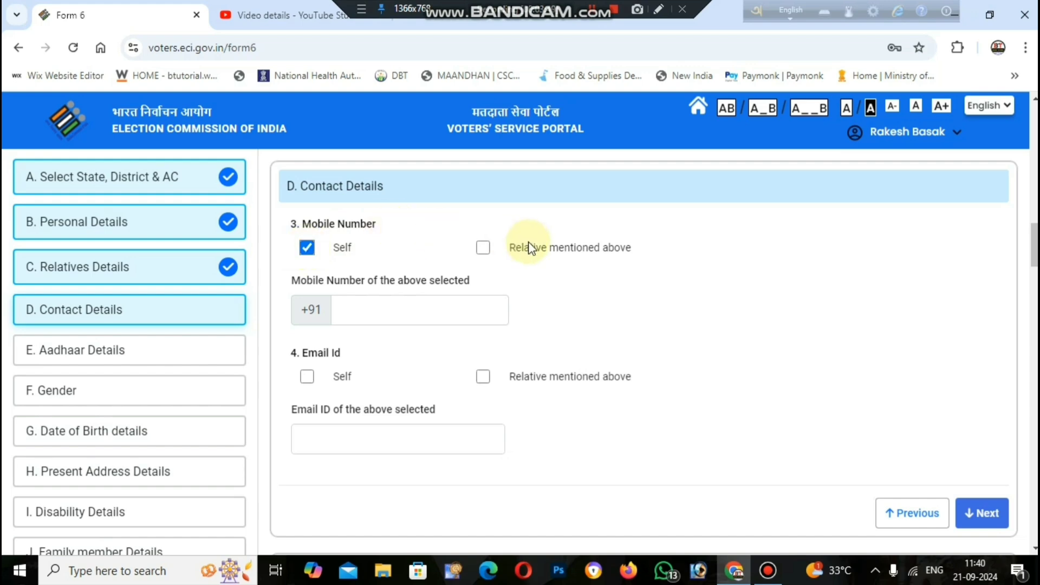
click(484, 248)
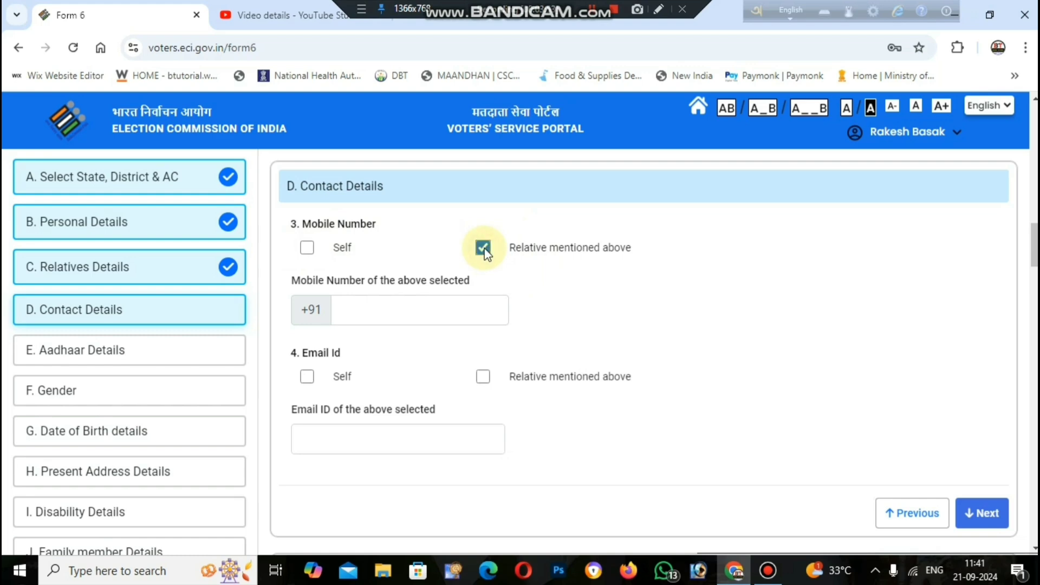
click(307, 248)
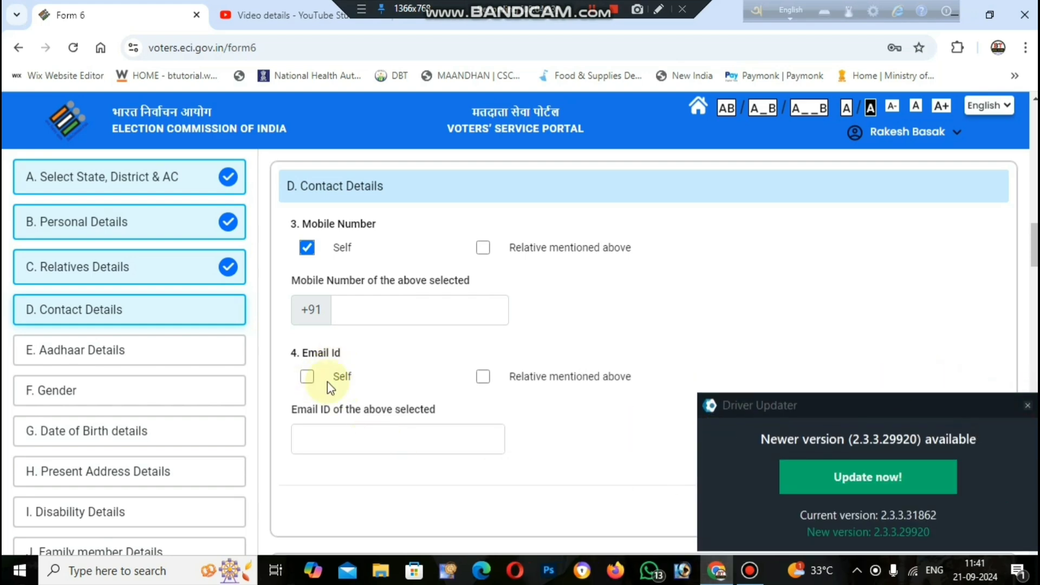
click(307, 377)
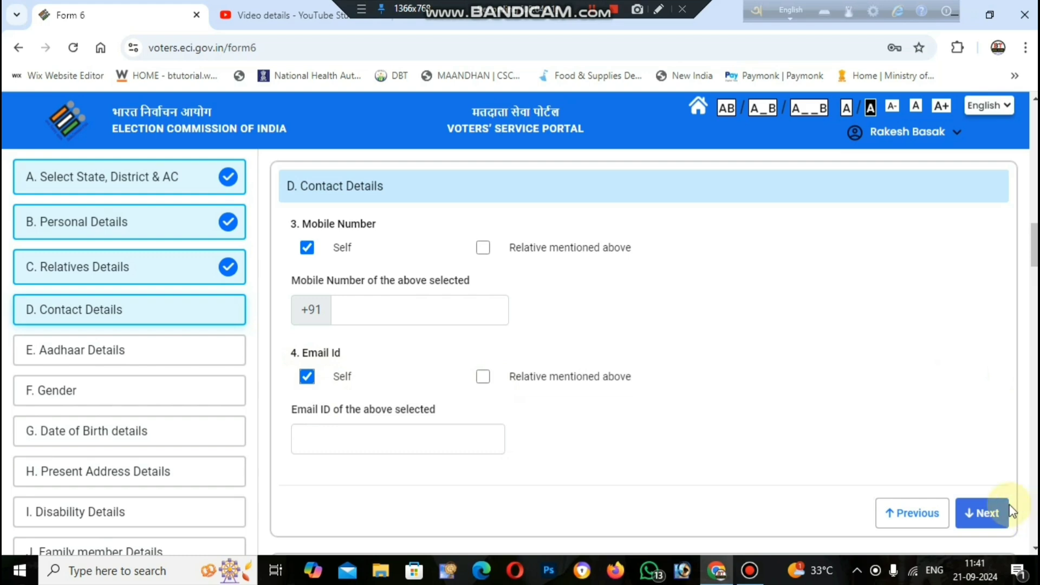
click(990, 510)
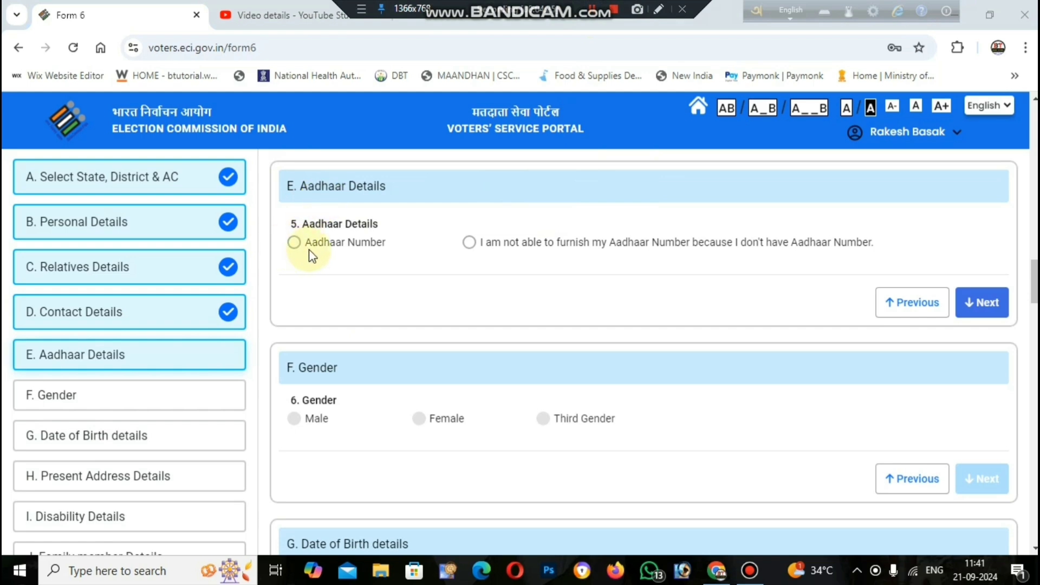
Declare that no Aadhaar number is available and set the applicant's gender to Male.
click(297, 243)
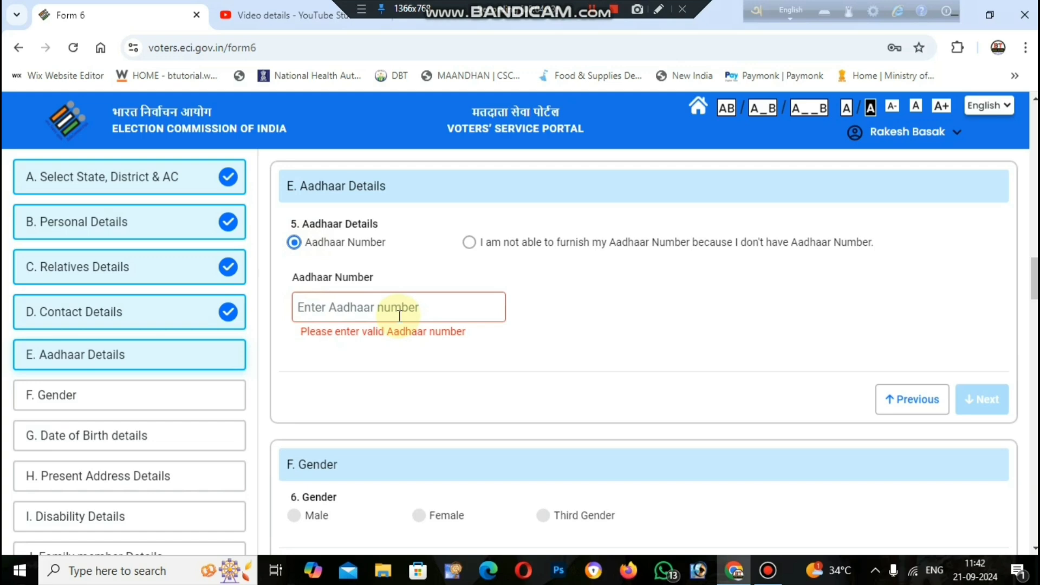
click(470, 243)
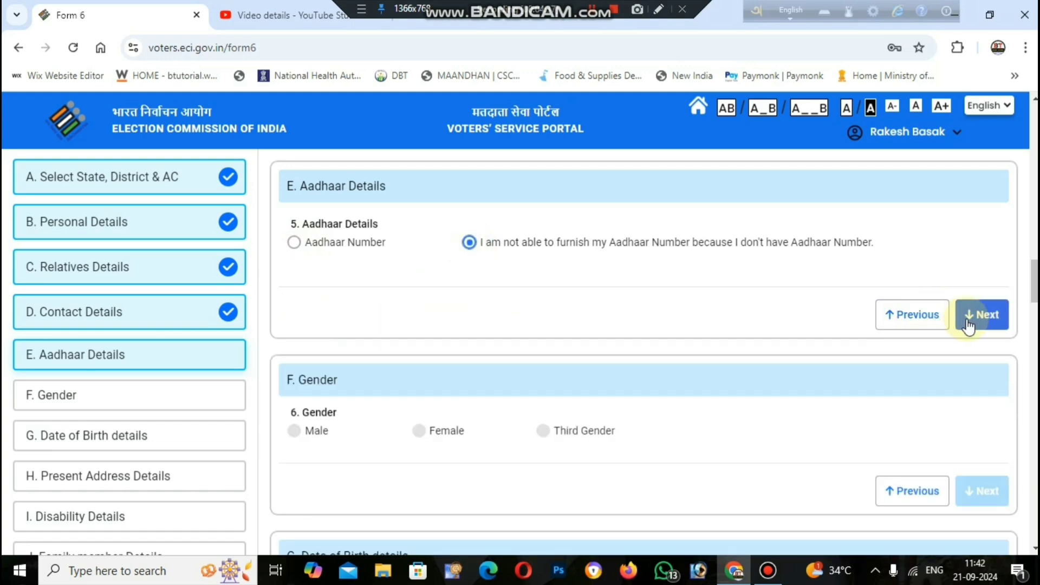
click(295, 243)
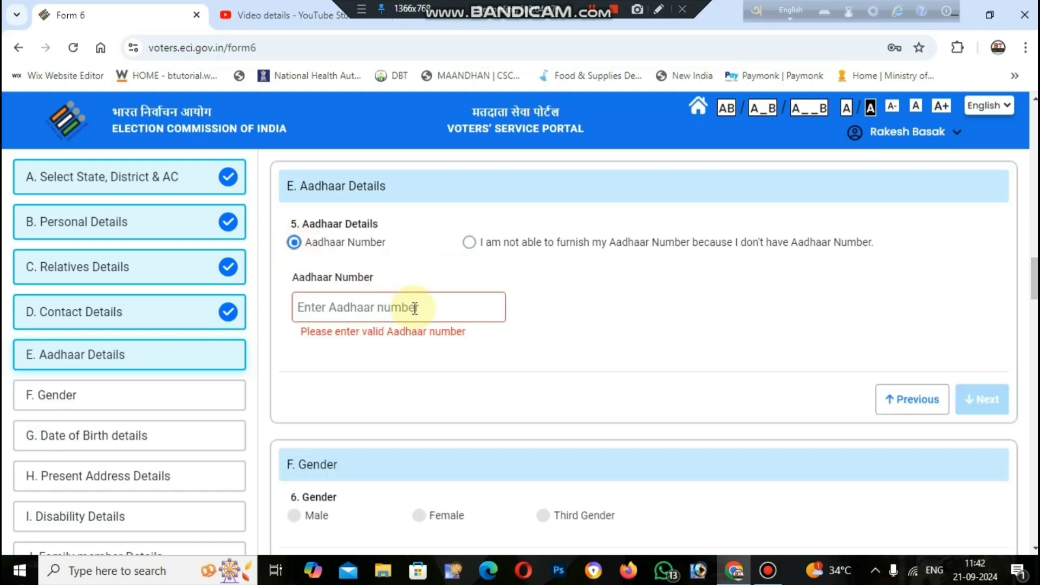
click(472, 243)
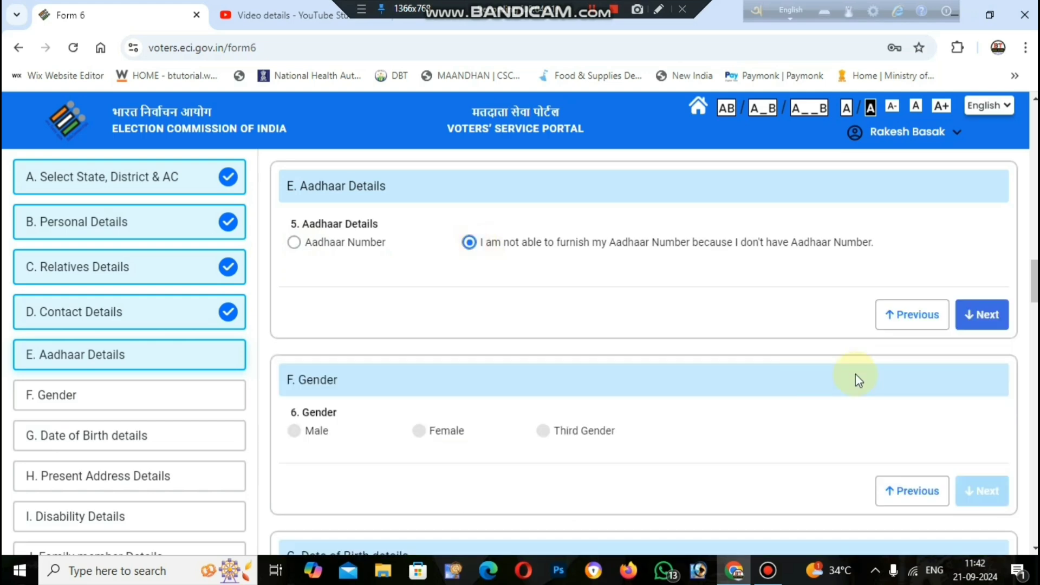
click(983, 319)
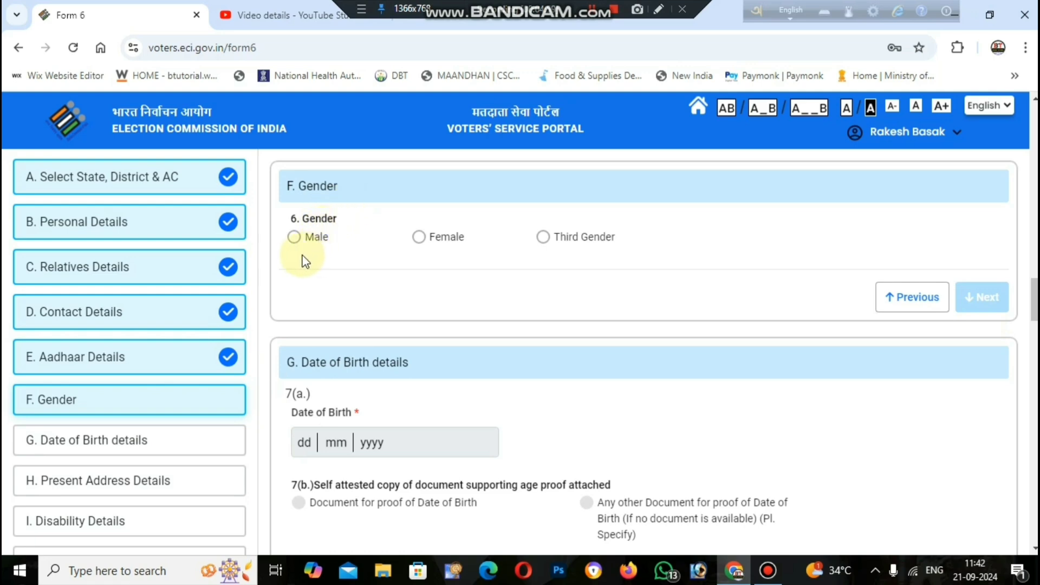
click(295, 238)
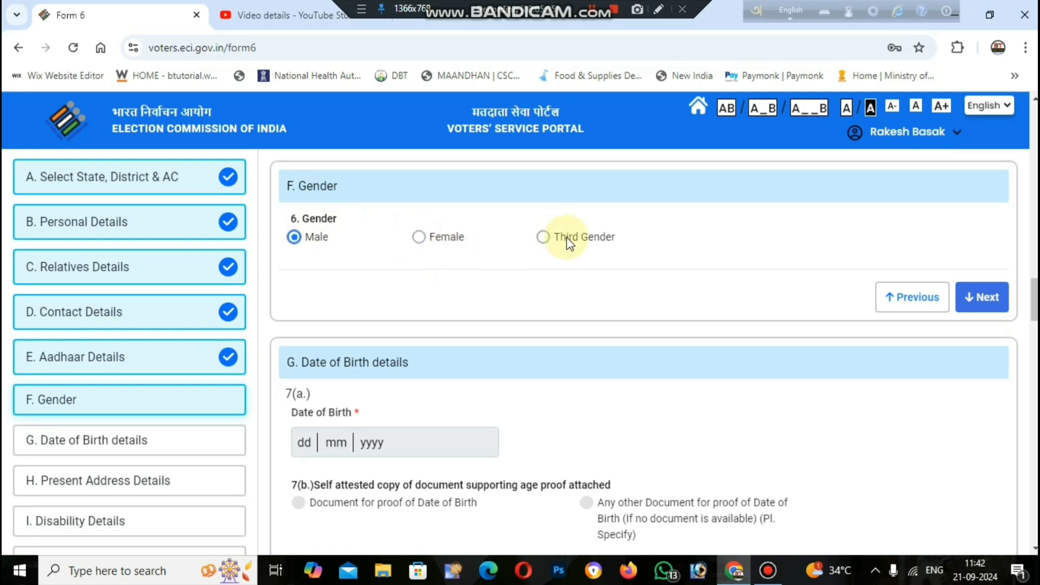
click(983, 297)
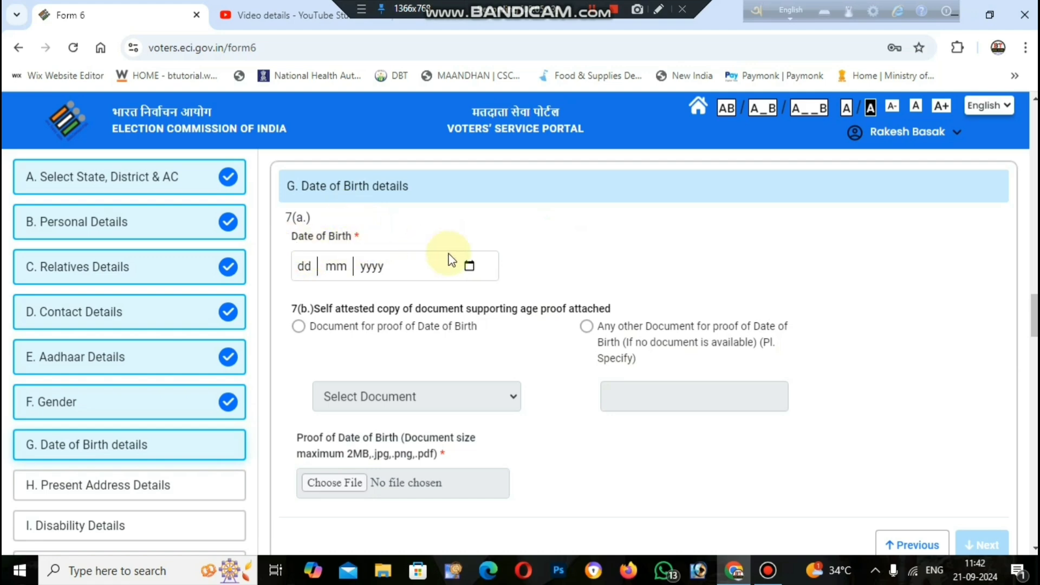
Pick 21 June 2012 as the date of birth from the calendar.
click(469, 265)
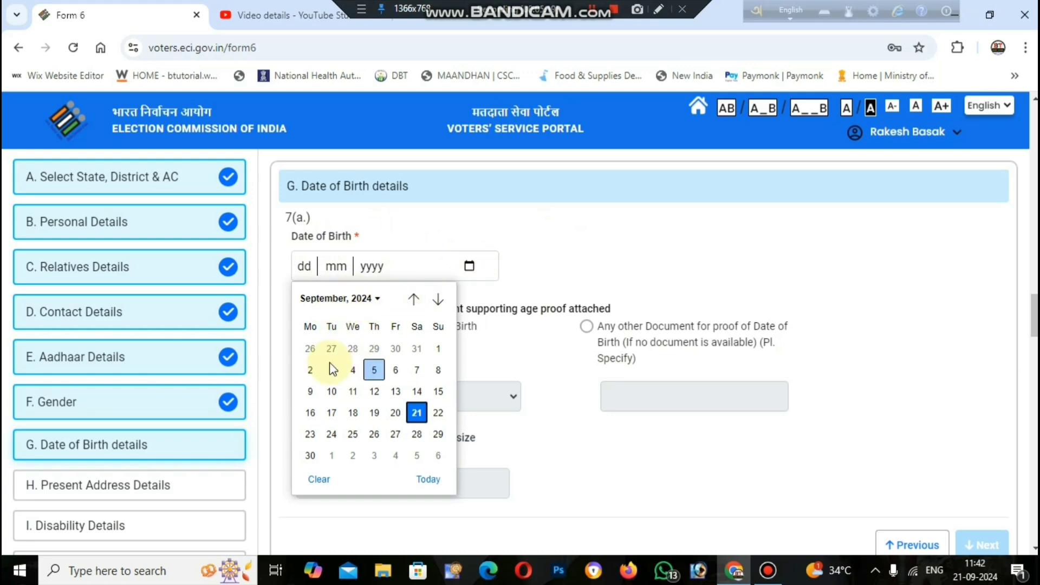
click(373, 301)
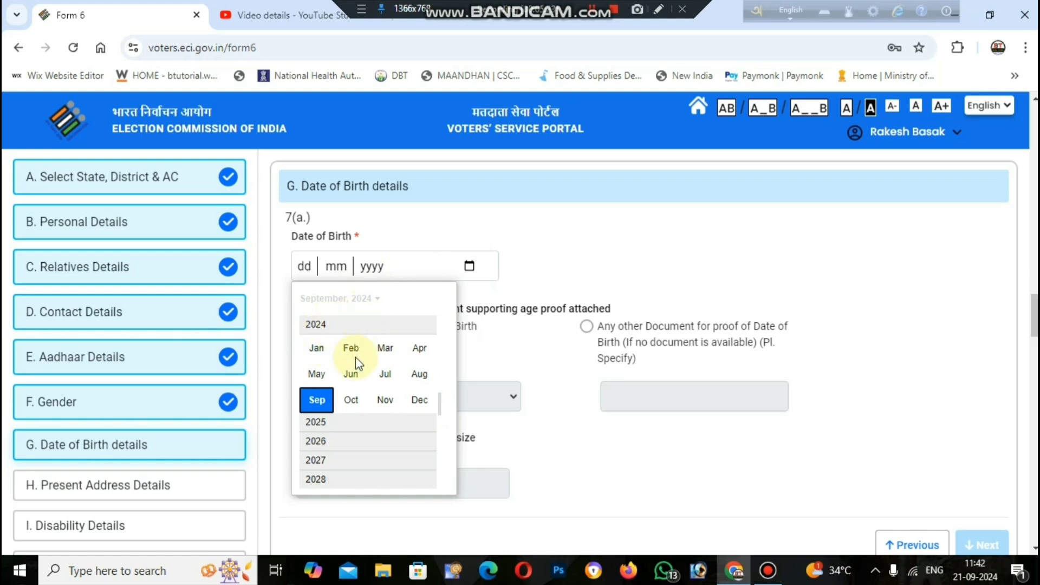
scroll(327, 425, up, 2)
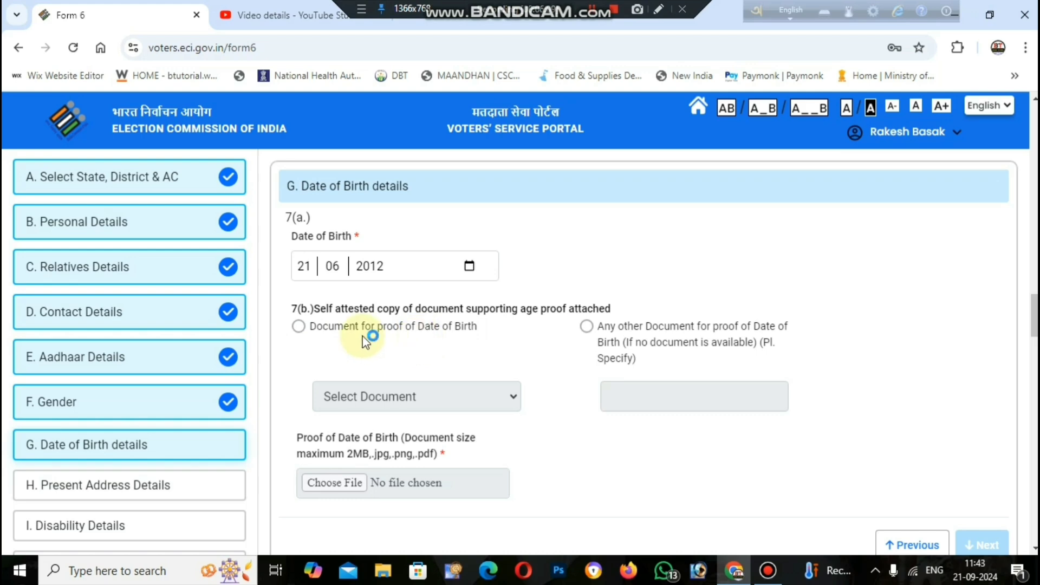
Choose Aadhaar Card as the date-of-birth proof and upload 255698.pdf.
click(298, 328)
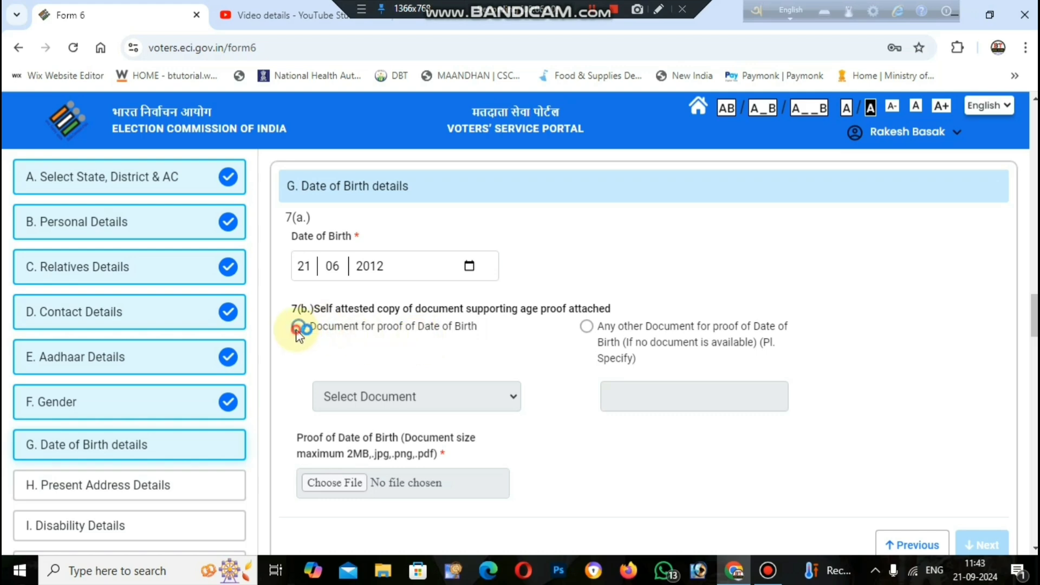
click(452, 398)
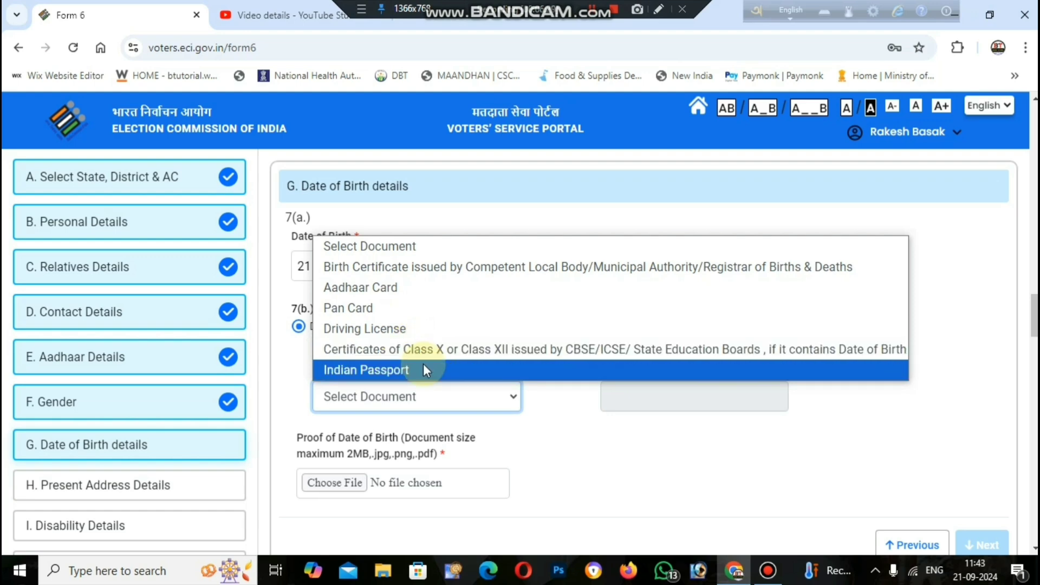
click(418, 293)
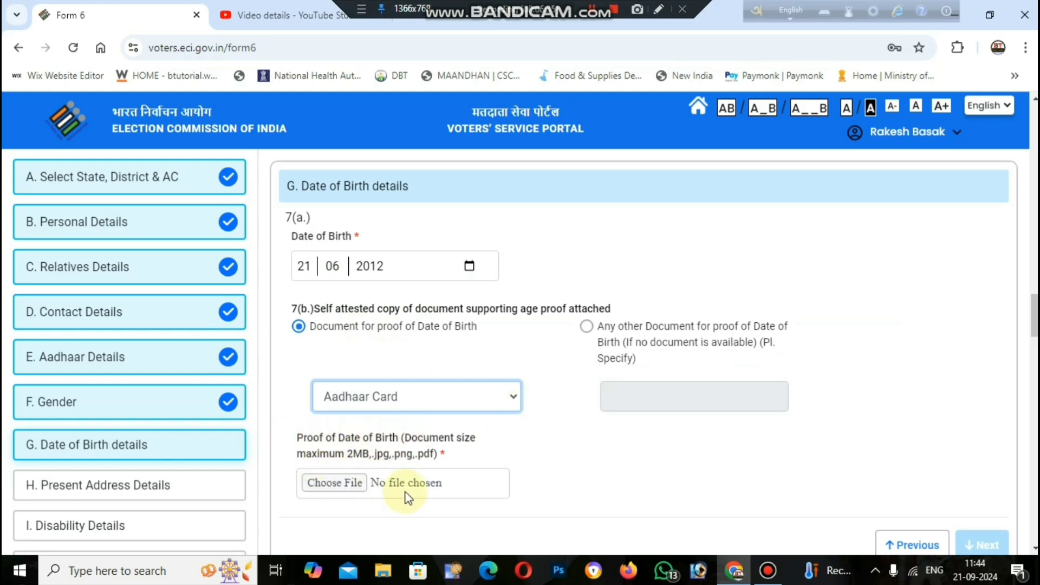
click(352, 488)
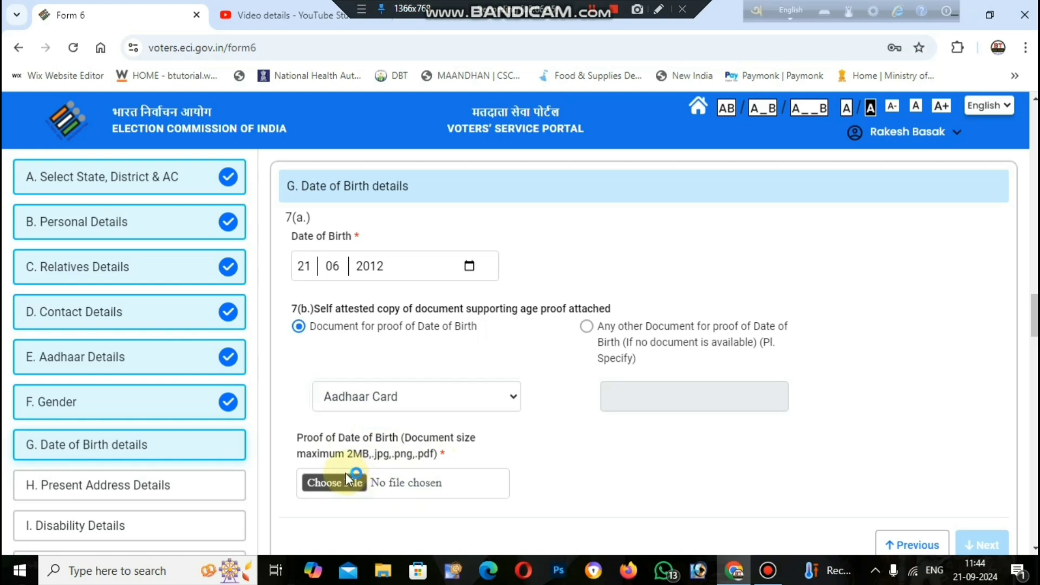
click(382, 469)
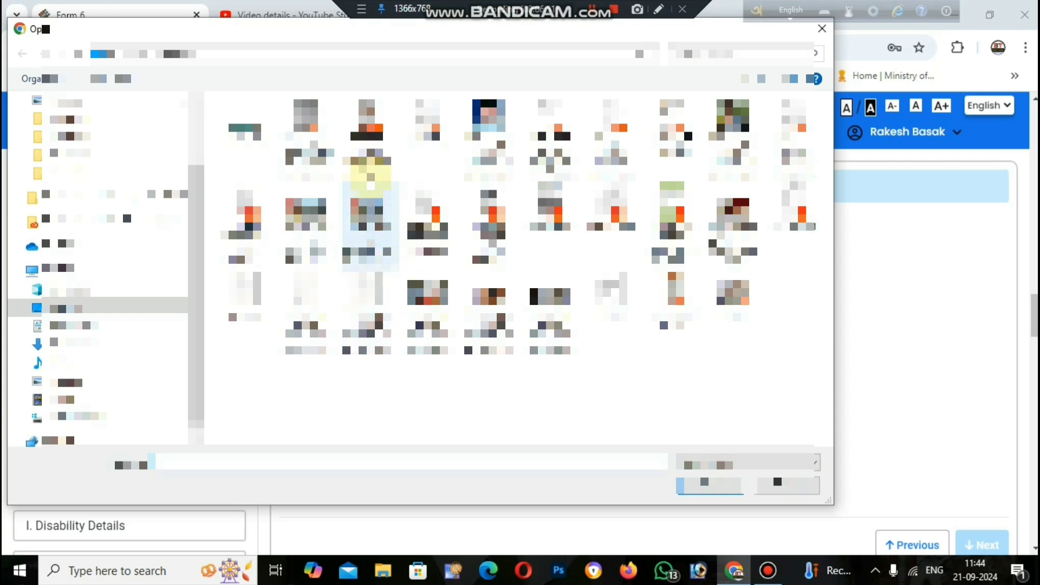
click(428, 135)
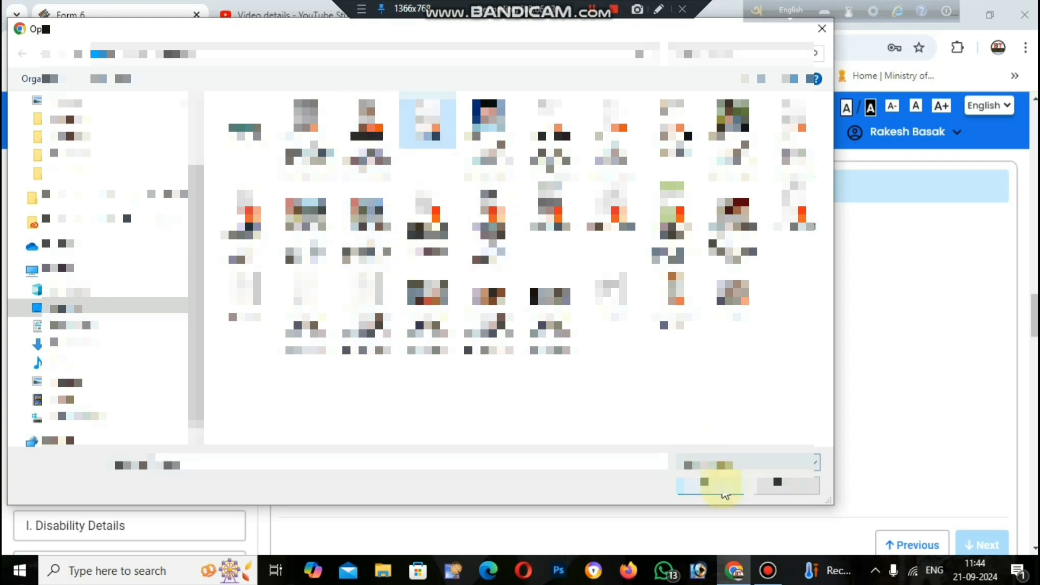
click(717, 482)
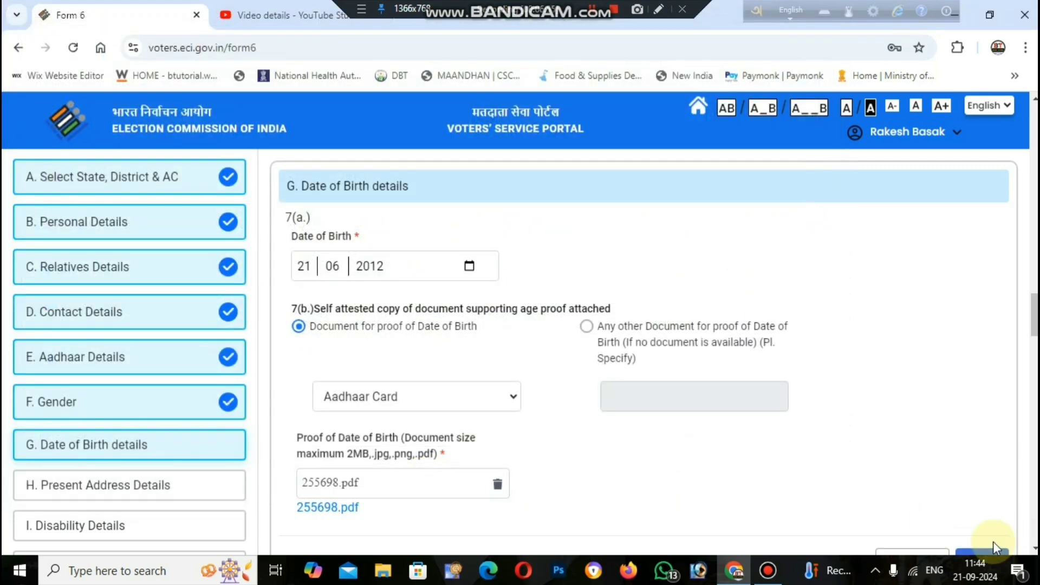
scroll(1015, 518, down, 1)
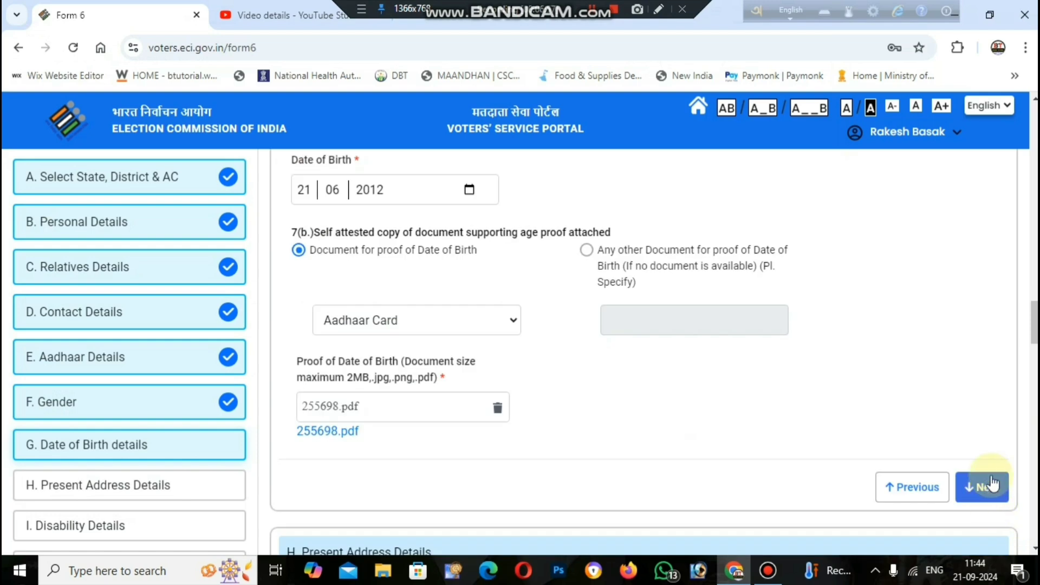
click(974, 488)
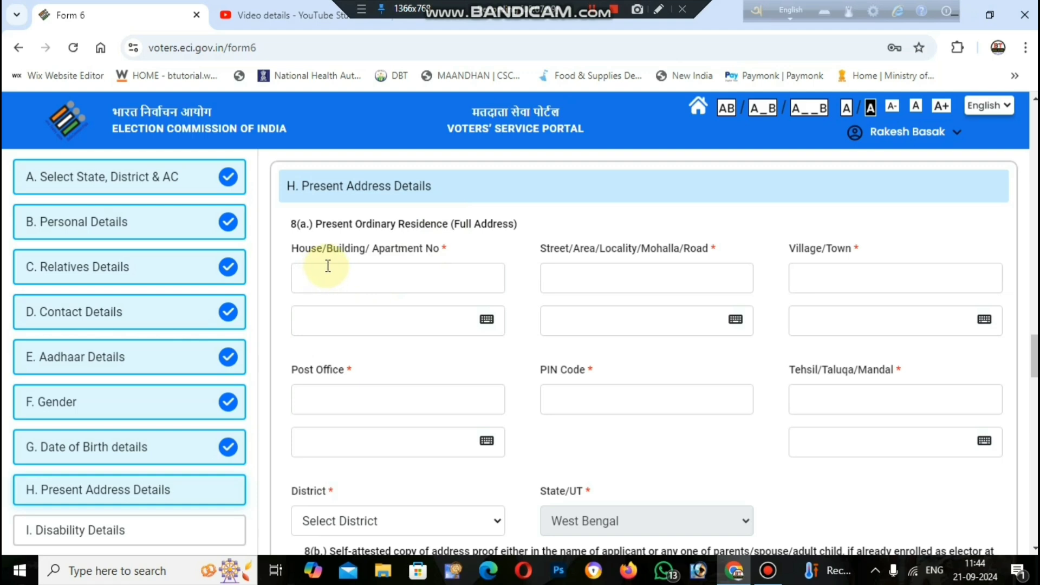
click(400, 278)
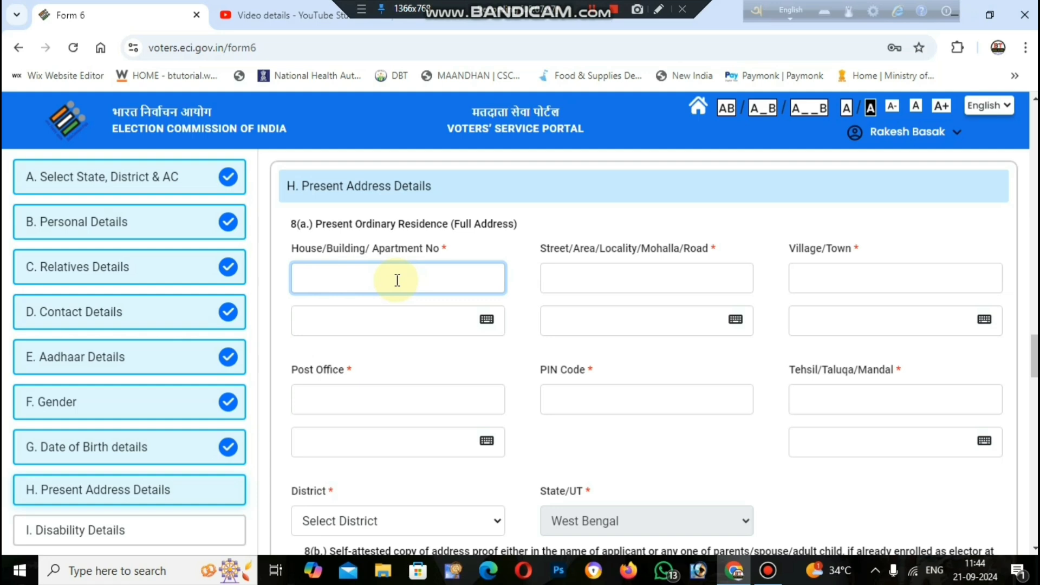
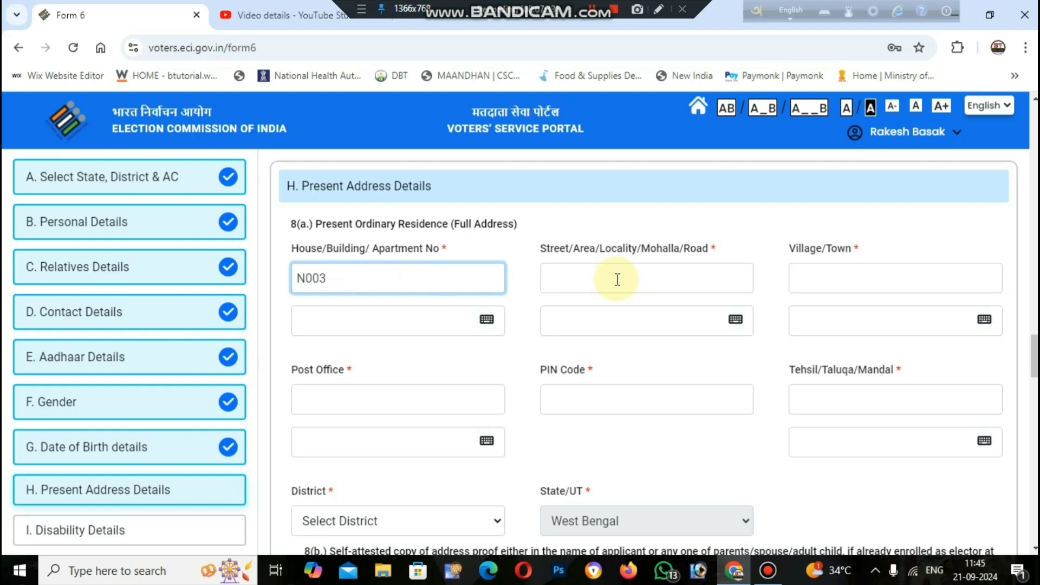
click(616, 279)
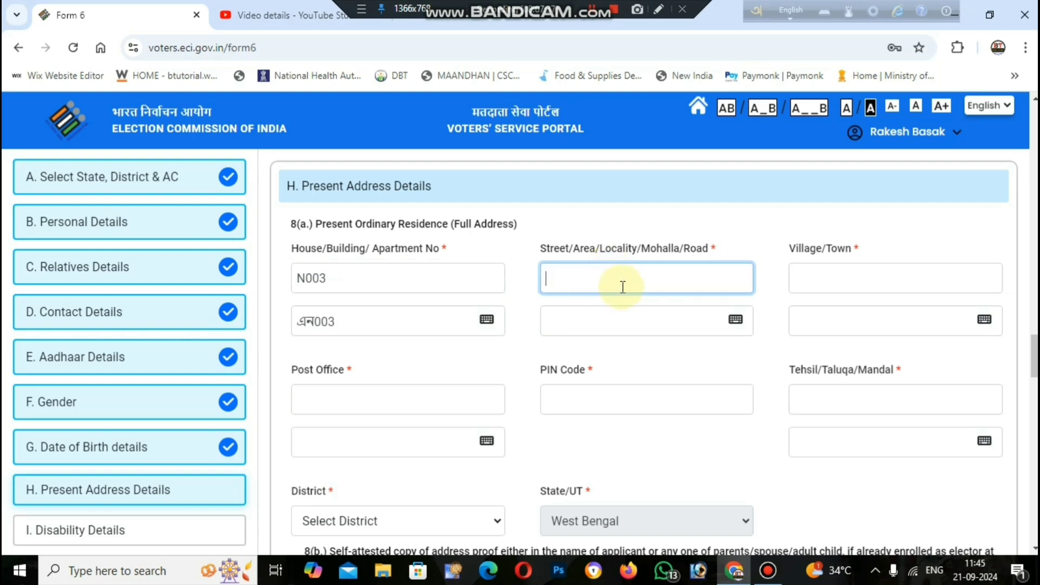
click(837, 280)
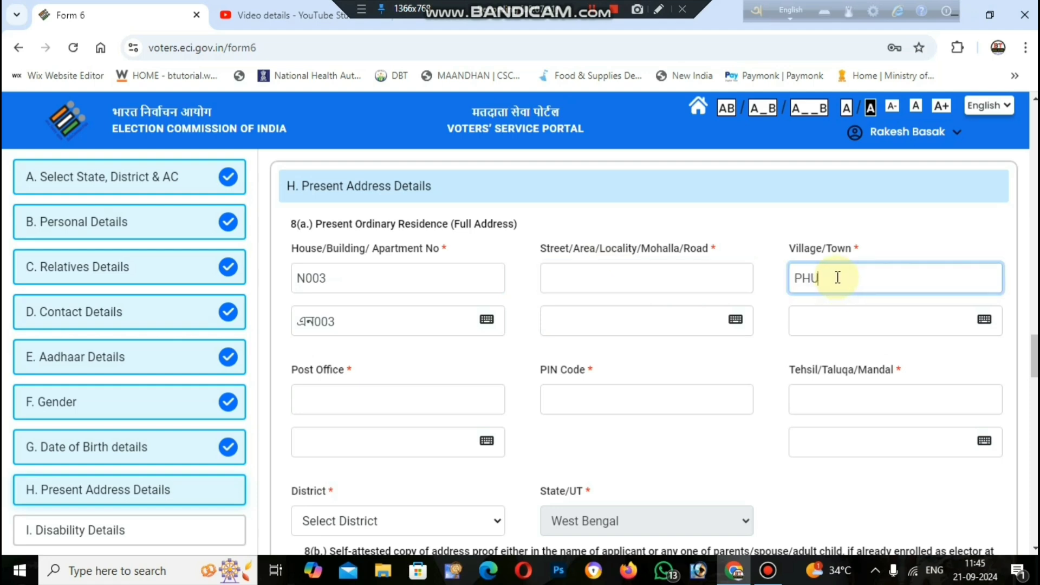
click(777, 305)
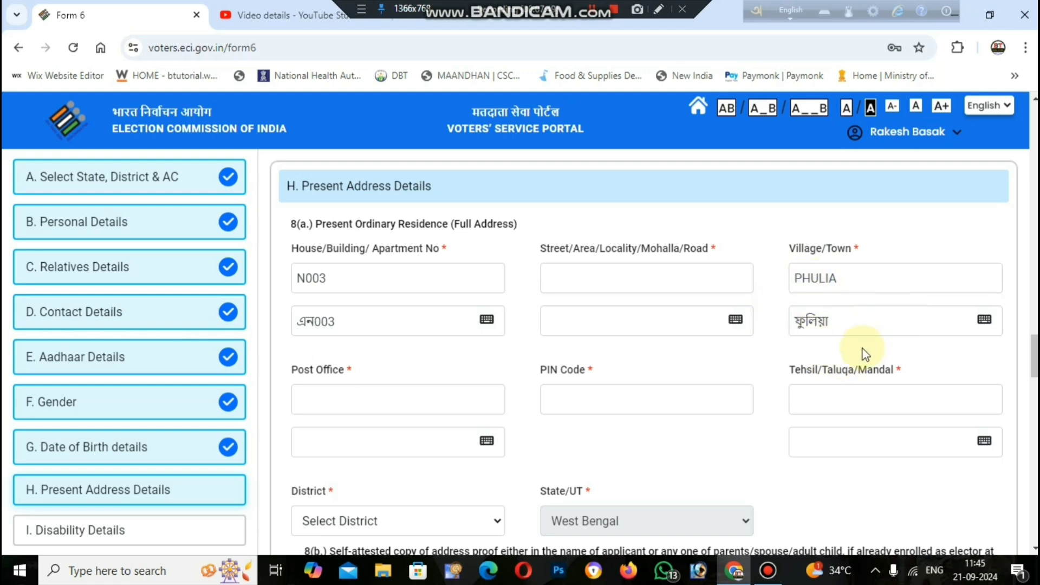
click(984, 321)
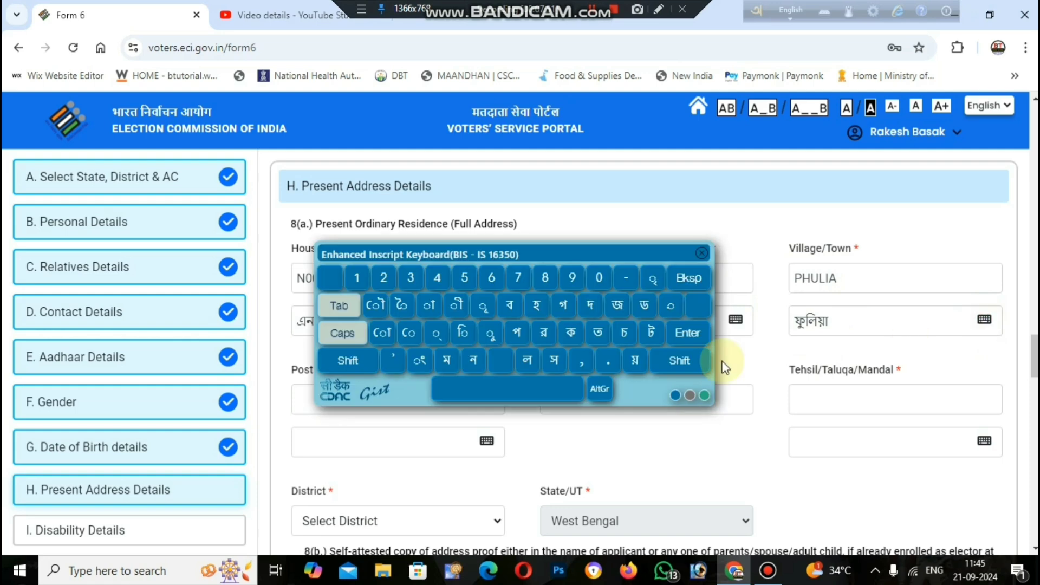
click(702, 255)
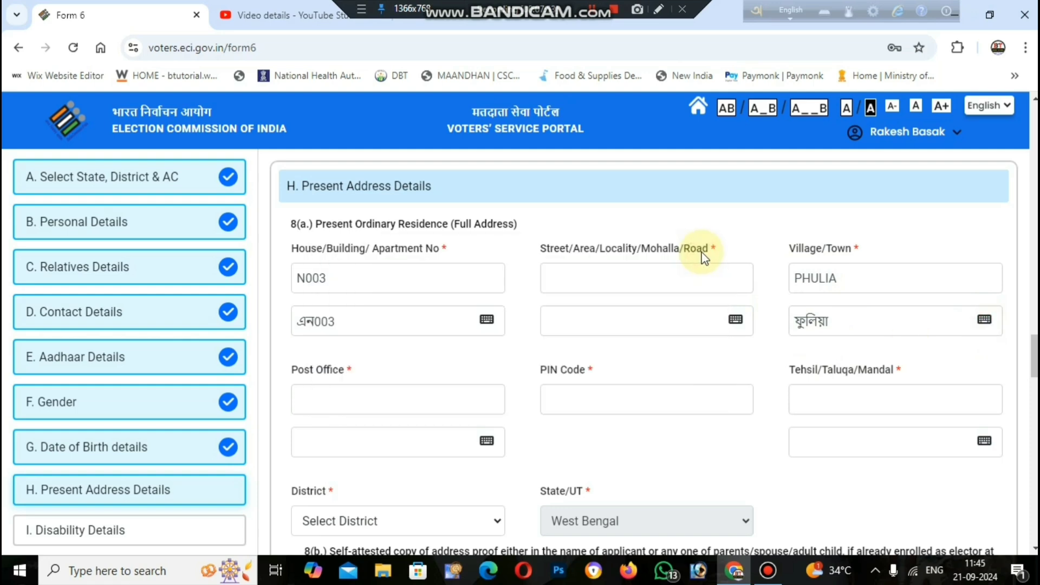
scroll(687, 282, down, 1)
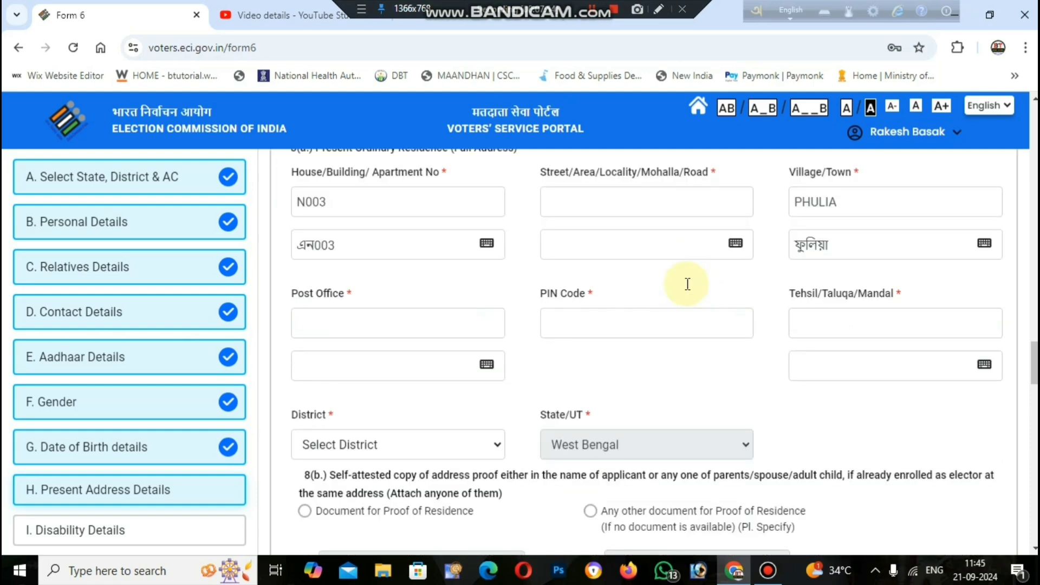
Enter PIN code 741402 and tehsil SANTIPUR, and choose NADIA as the district.
click(350, 319)
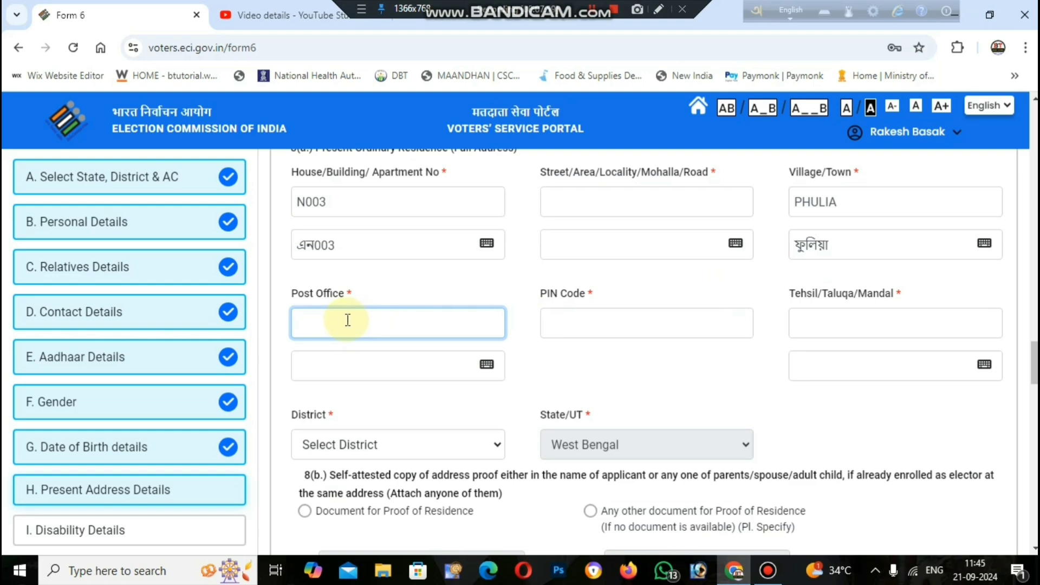
click(597, 325)
text(741402)
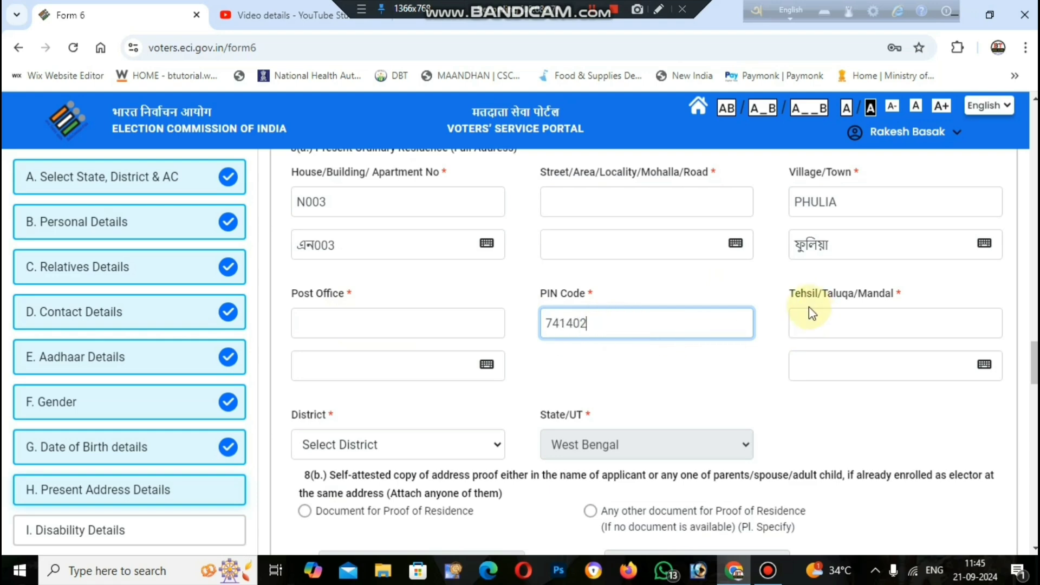
click(863, 325)
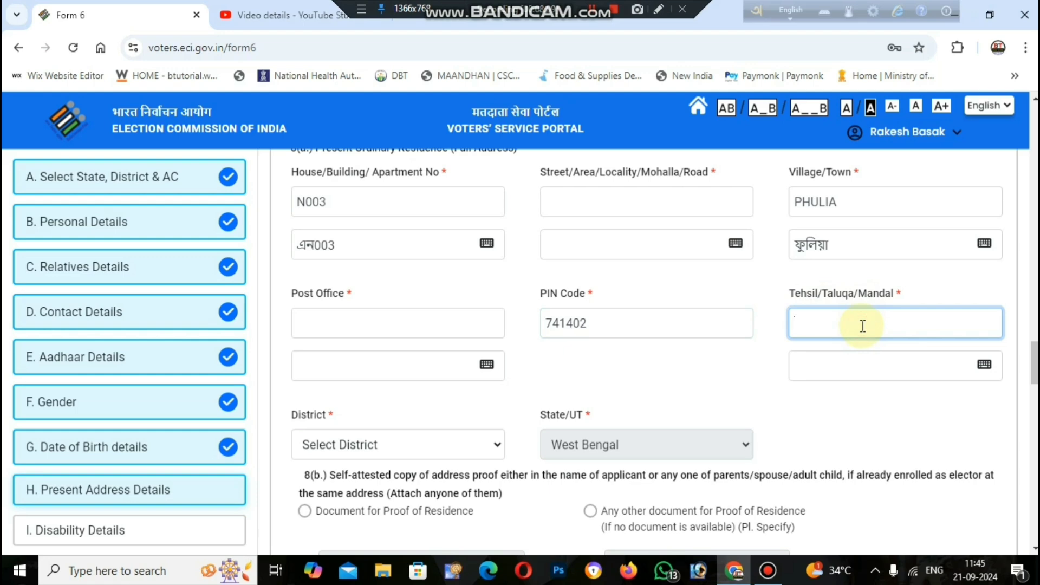
text(SANTIPUR)
click(726, 373)
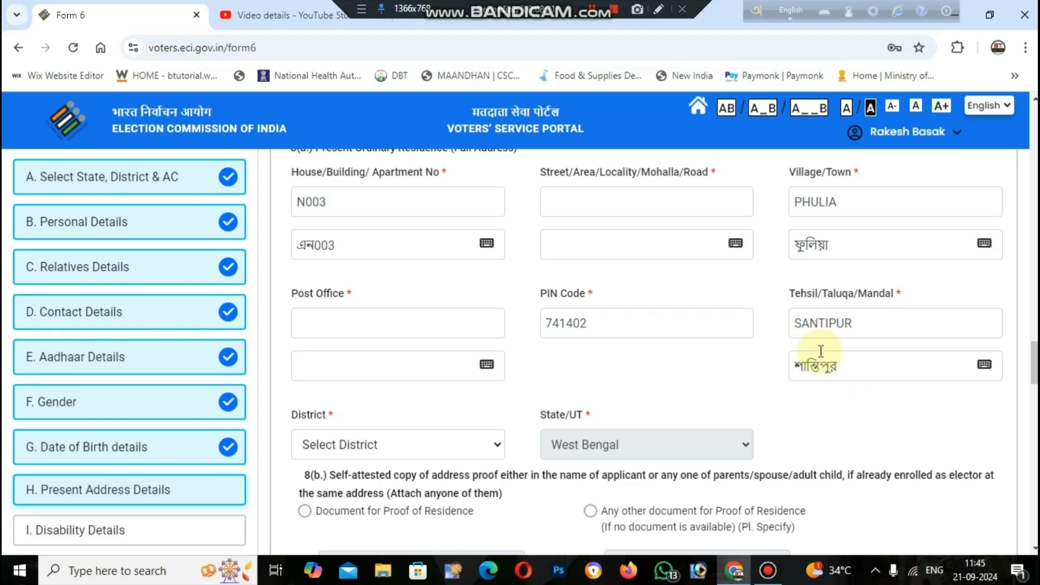
scroll(824, 353, down, 1)
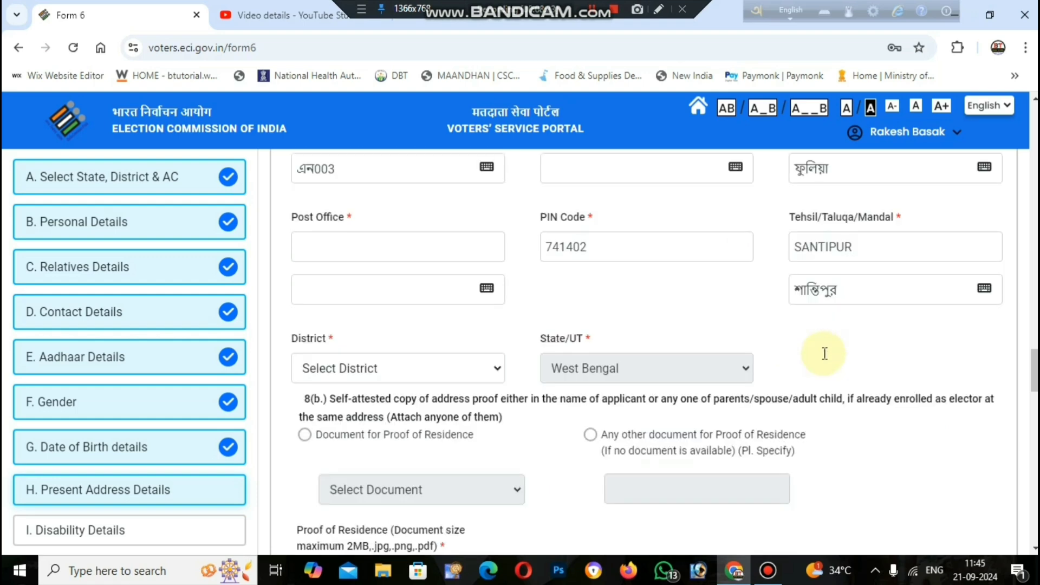
click(455, 367)
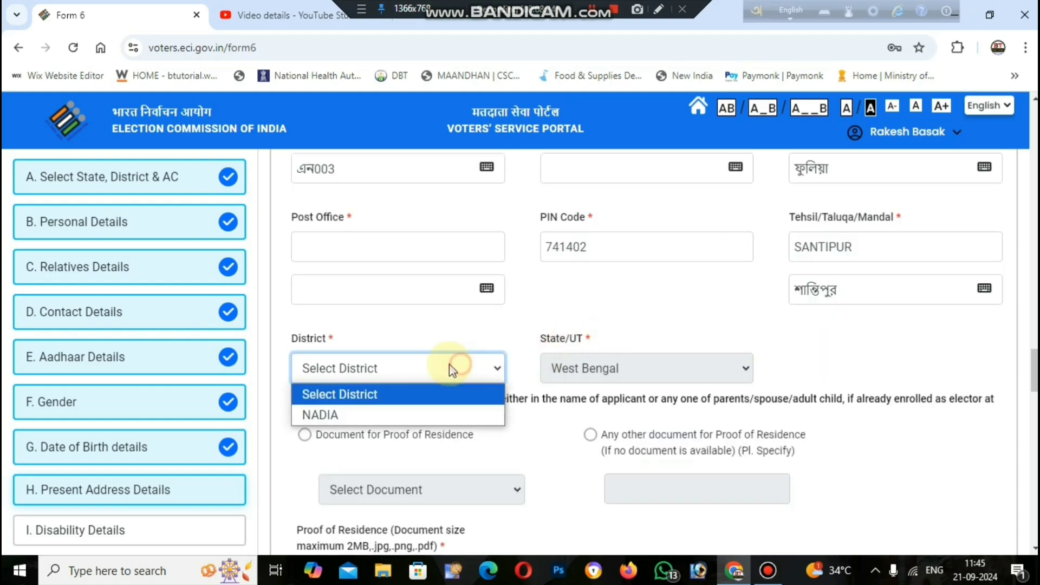
click(430, 415)
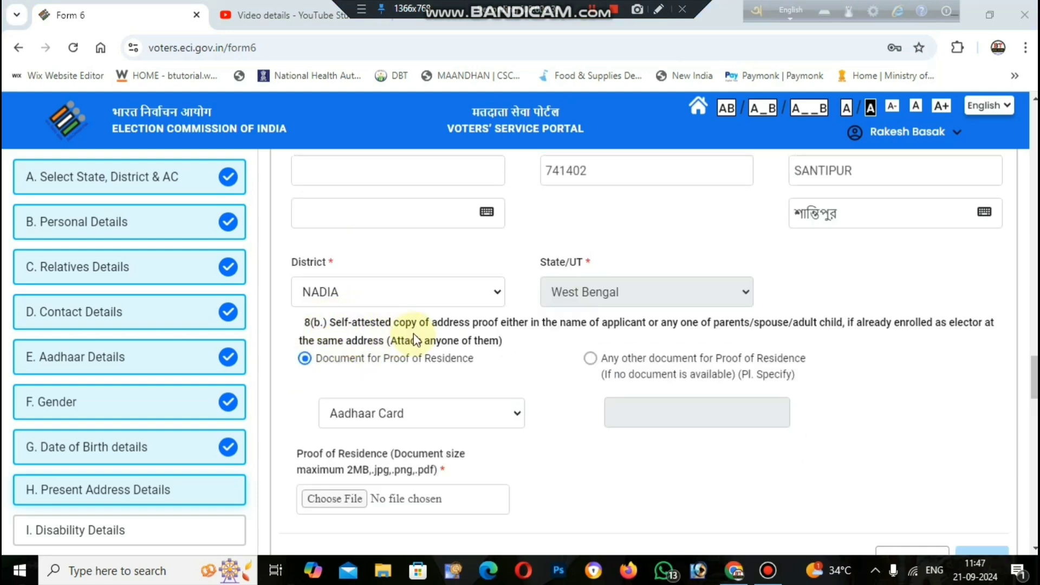
Keep Aadhaar Card as the residence proof and attach the PDF from the Desktop.
click(474, 410)
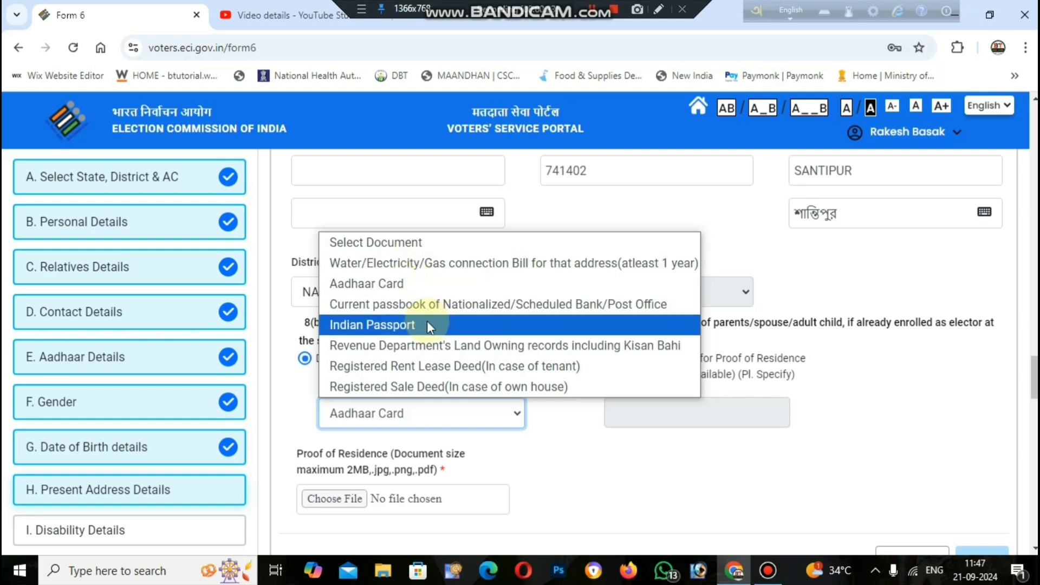
click(557, 431)
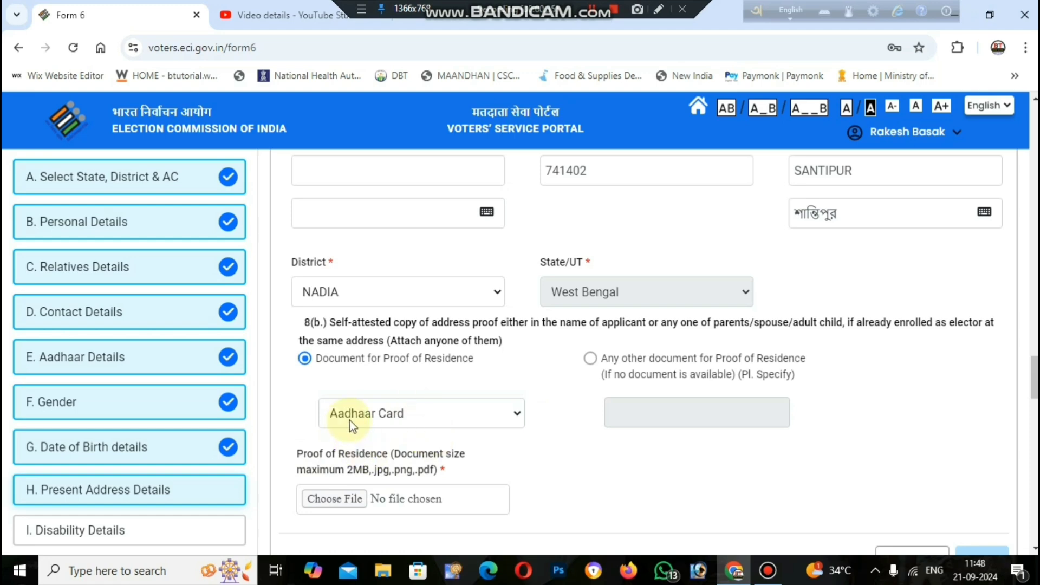
click(348, 500)
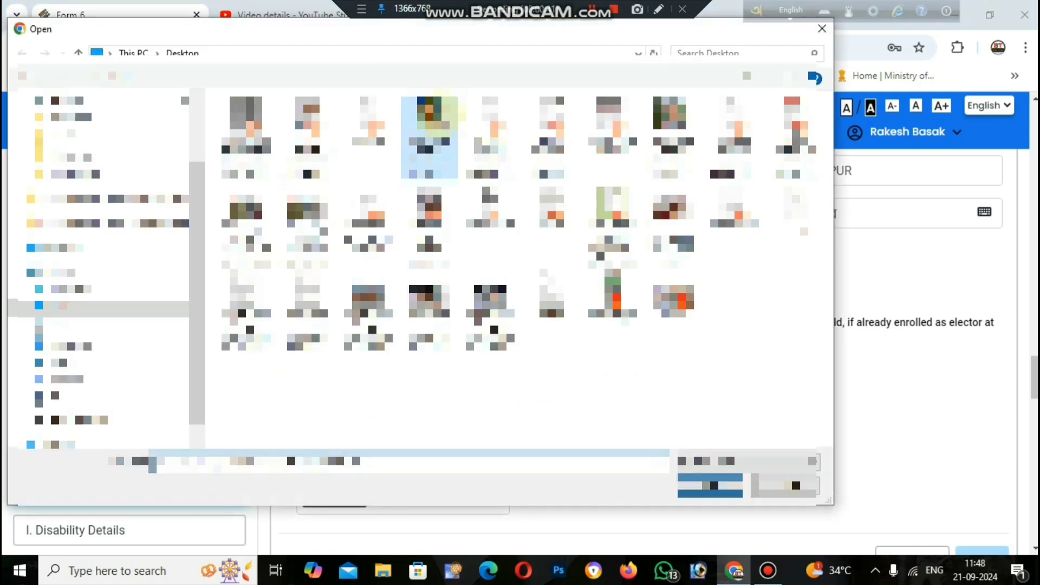
click(489, 123)
click(709, 487)
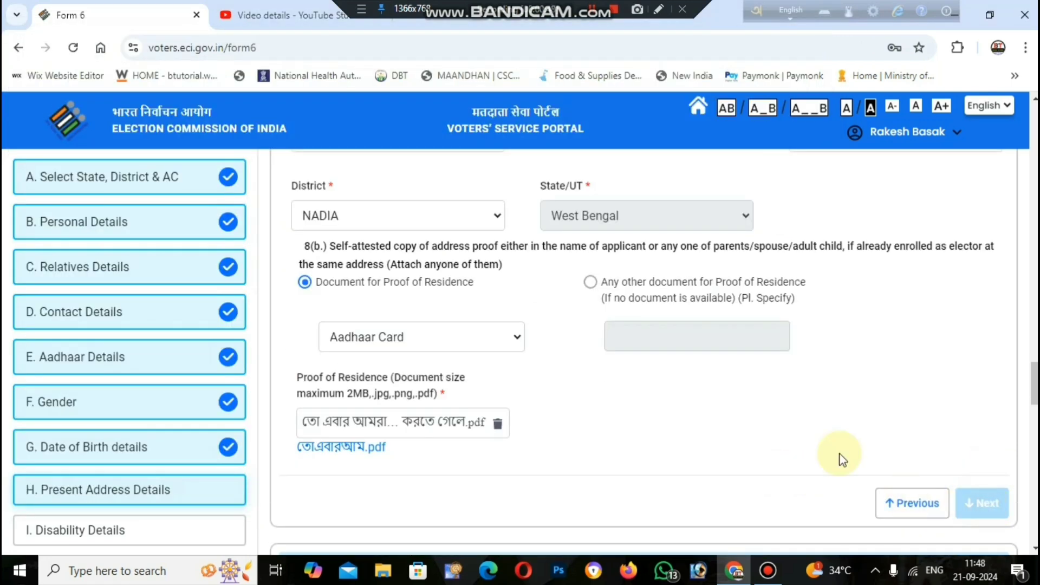
scroll(831, 450, down, 5)
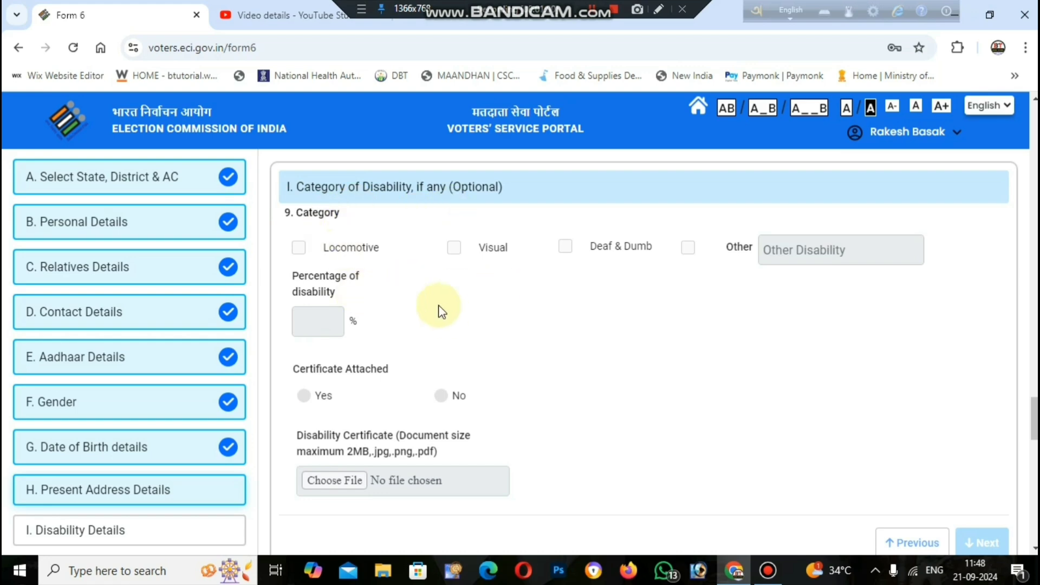
scroll(406, 371, down, 4)
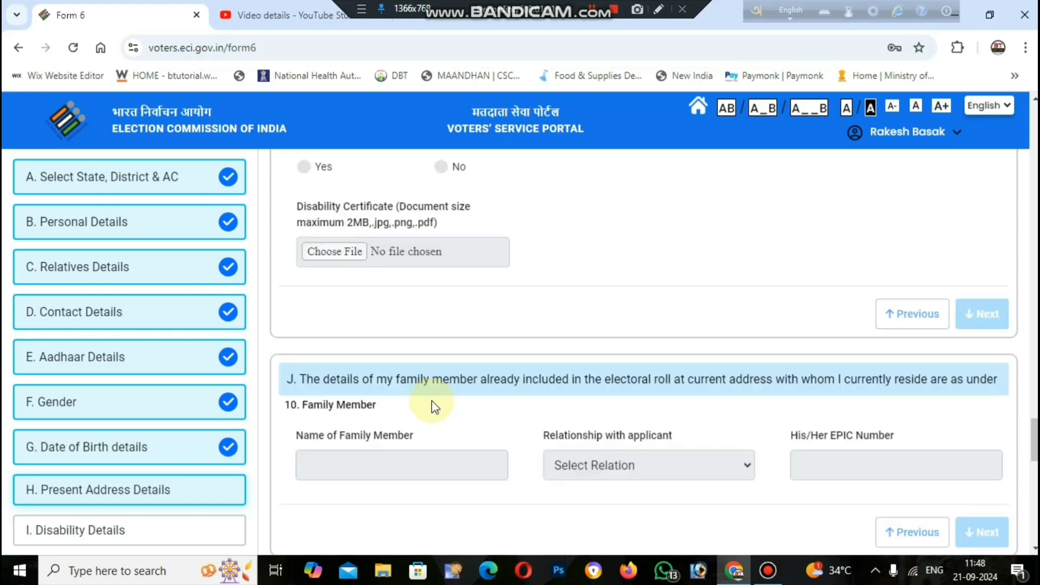
scroll(434, 406, down, 3)
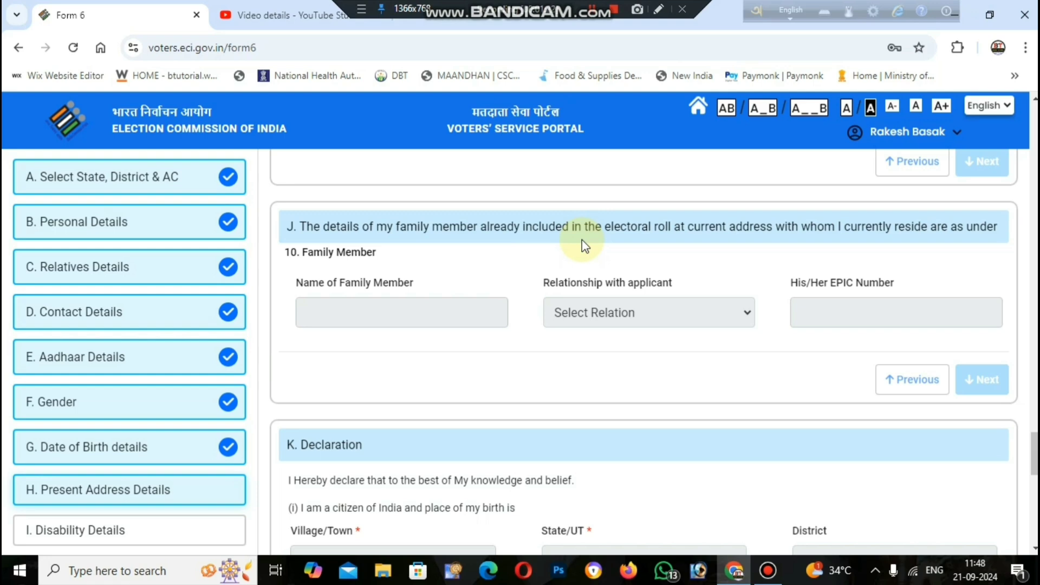
click(343, 314)
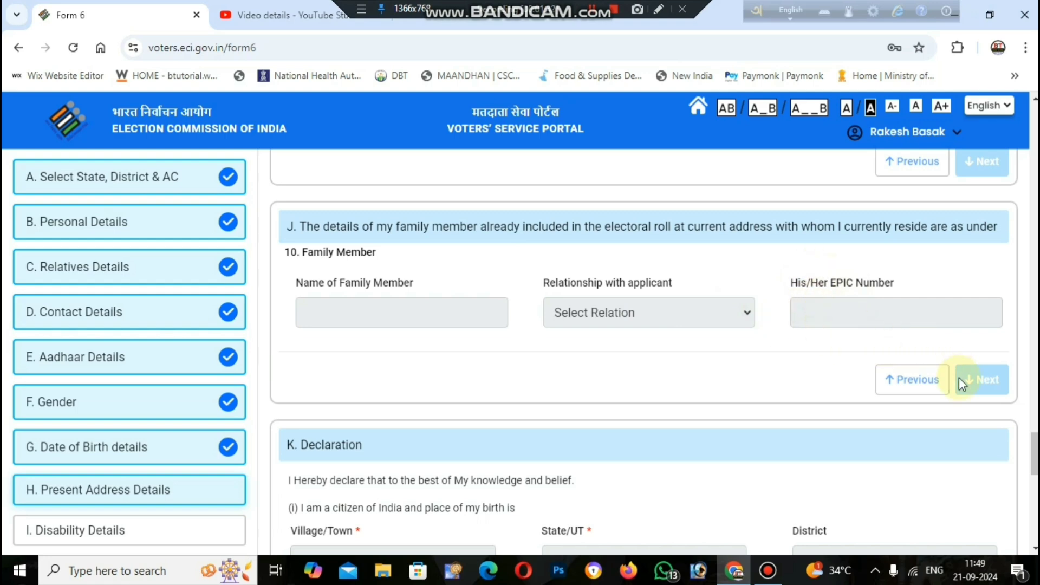
scroll(612, 445, down, 3)
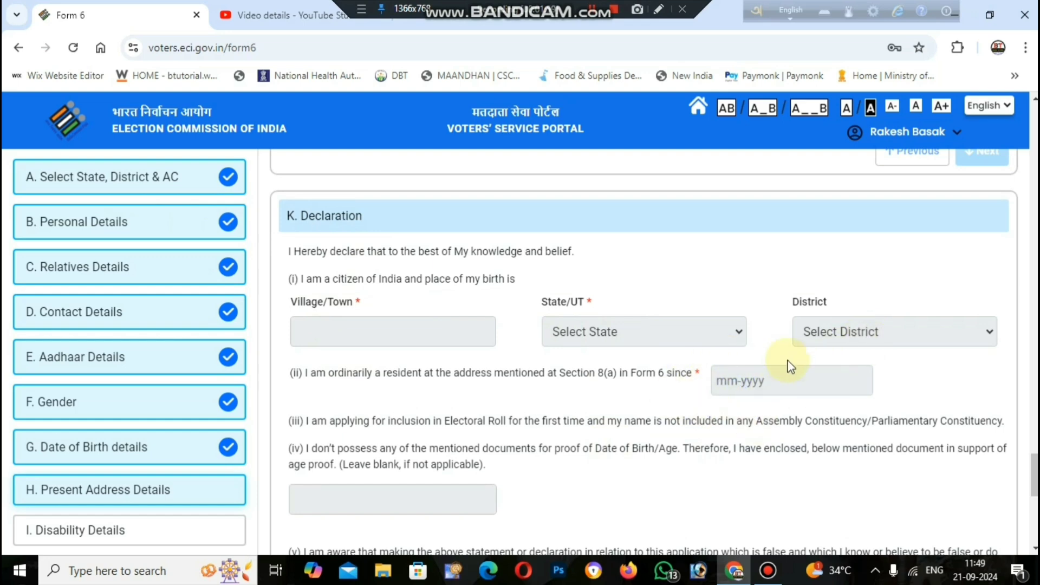
Scroll down Form 6 to the L. Captcha section.
scroll(635, 412, down, 1)
scroll(634, 412, down, 2)
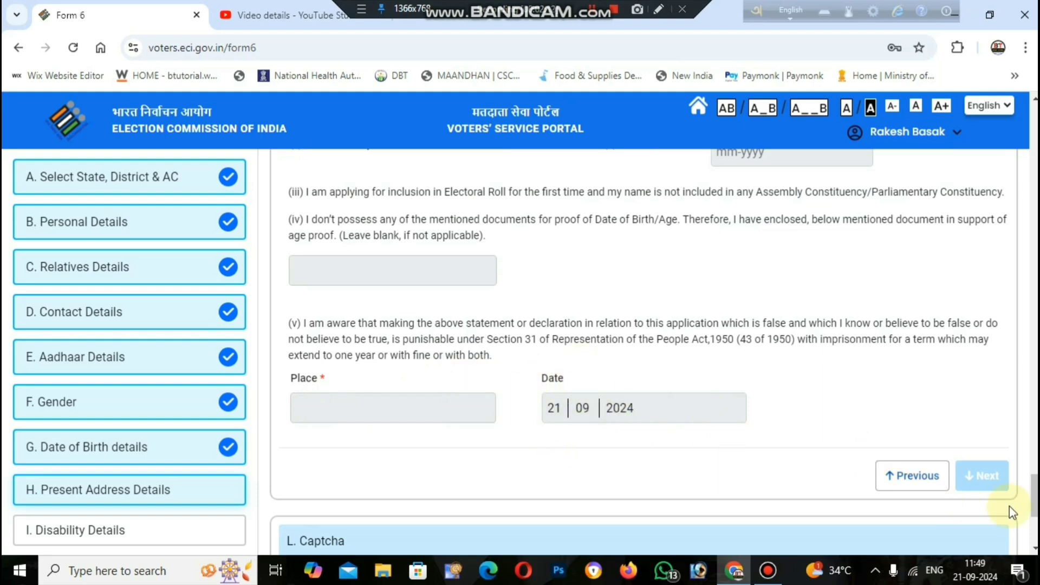
scroll(935, 464, down, 4)
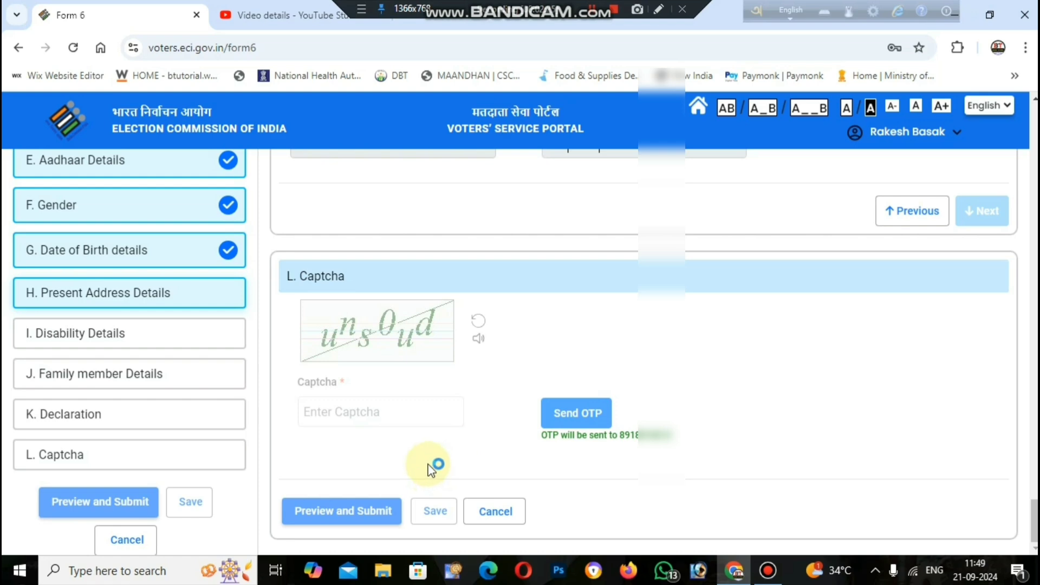
Preview the filled Form 6, then submit it and confirm with Yes.
click(370, 514)
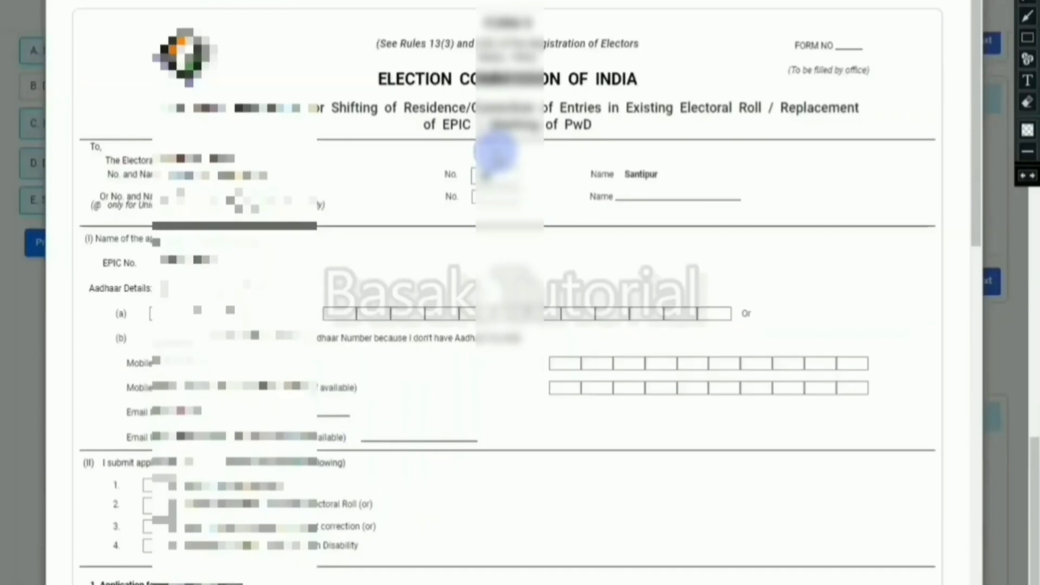
scroll(524, 159, down, 10)
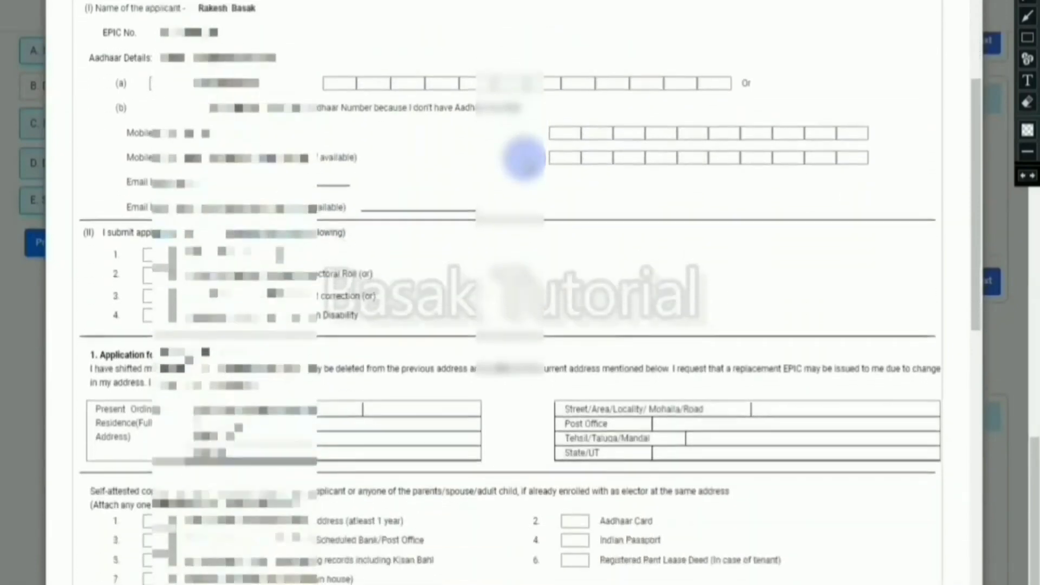
scroll(524, 159, down, 10)
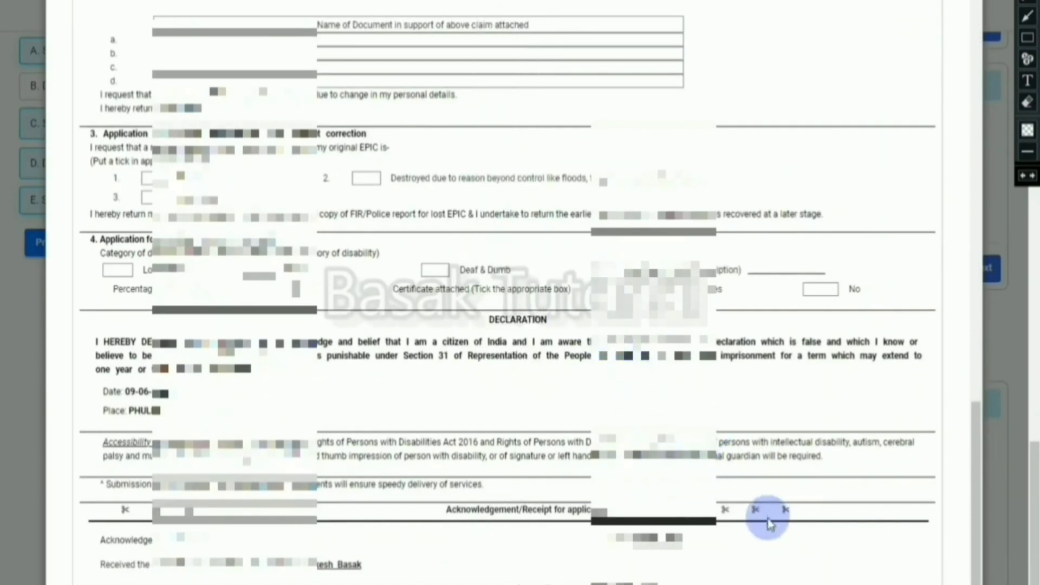
click(260, 583)
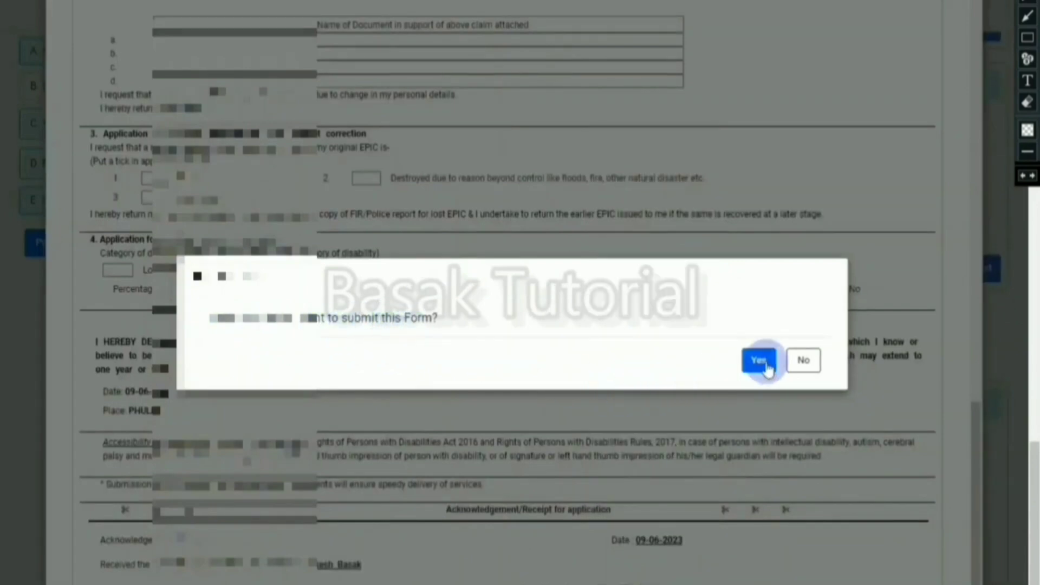
click(759, 362)
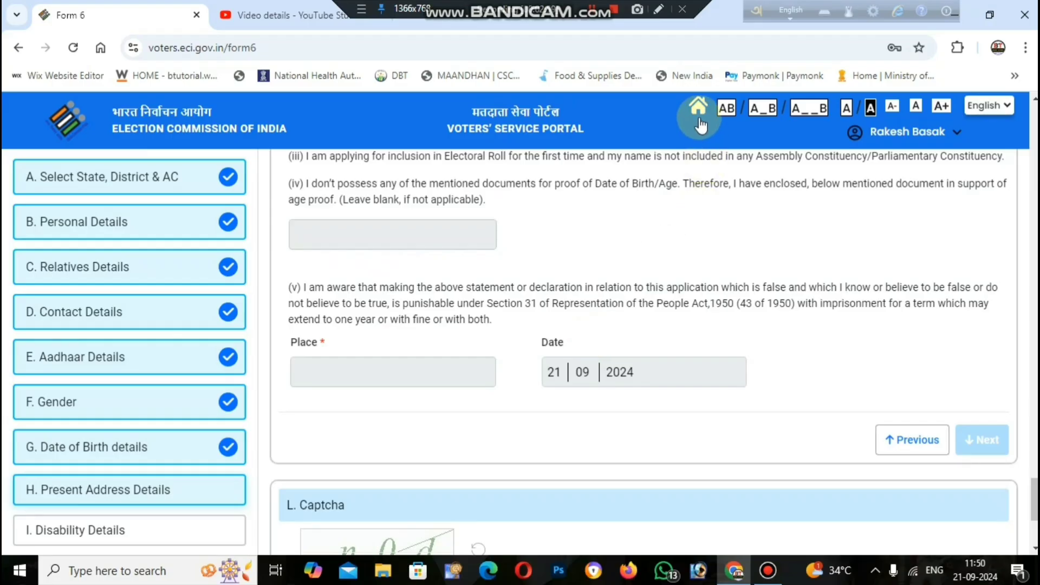
Go to the portal home page and open Track Application Status.
click(699, 113)
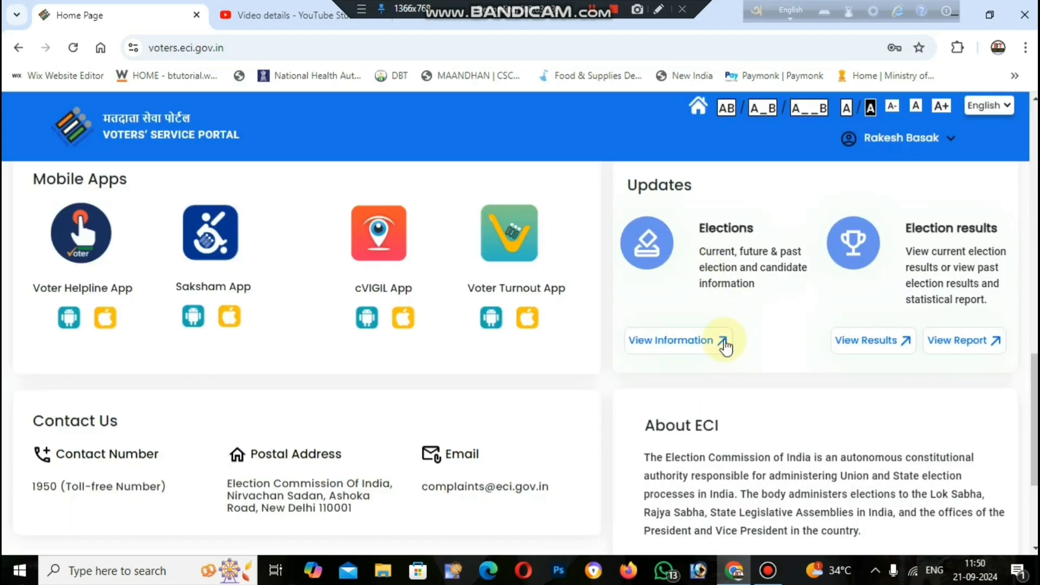
scroll(715, 325, up, 10)
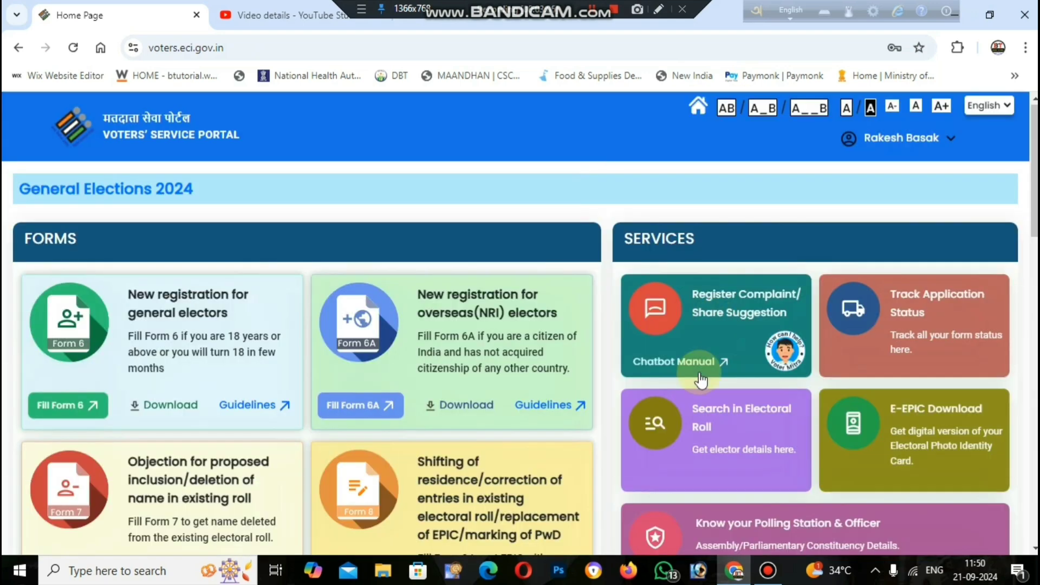
click(925, 303)
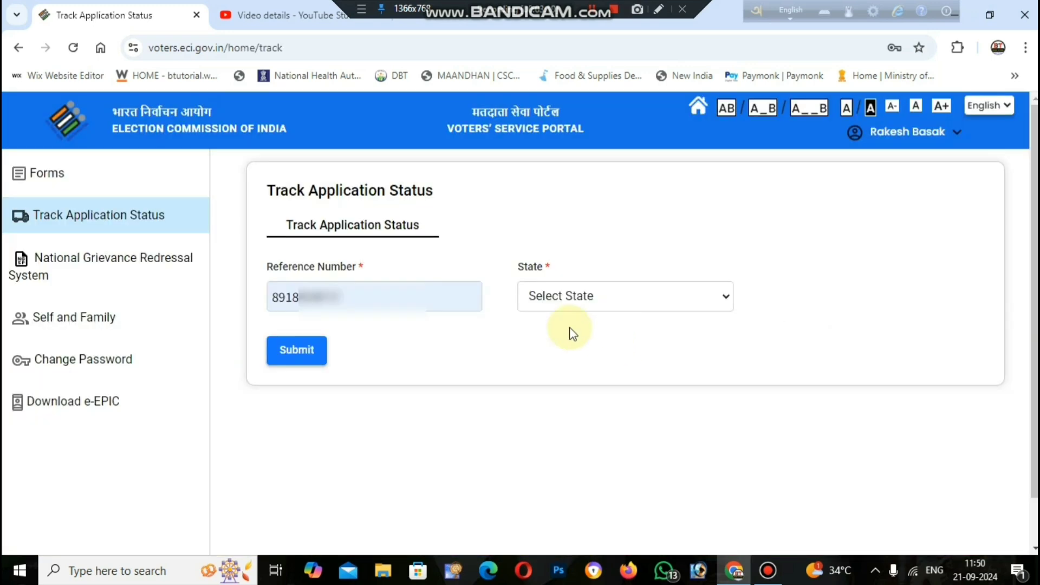
Clear the Reference Number, choose West Bengal as the state, then return home.
drag(349, 297, 256, 293)
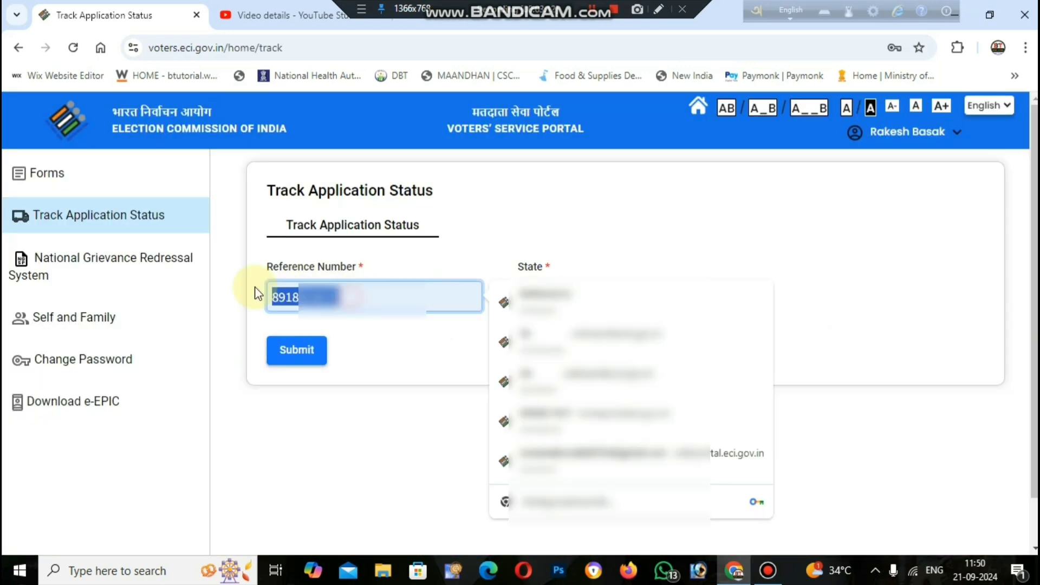
key(BackSpace)
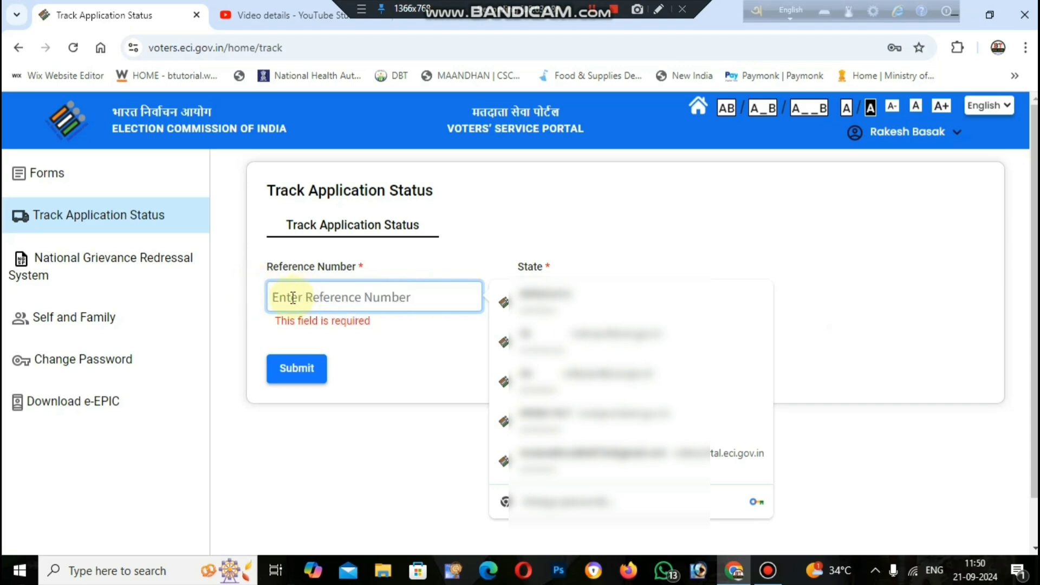
click(604, 302)
scroll(596, 227, down, 8)
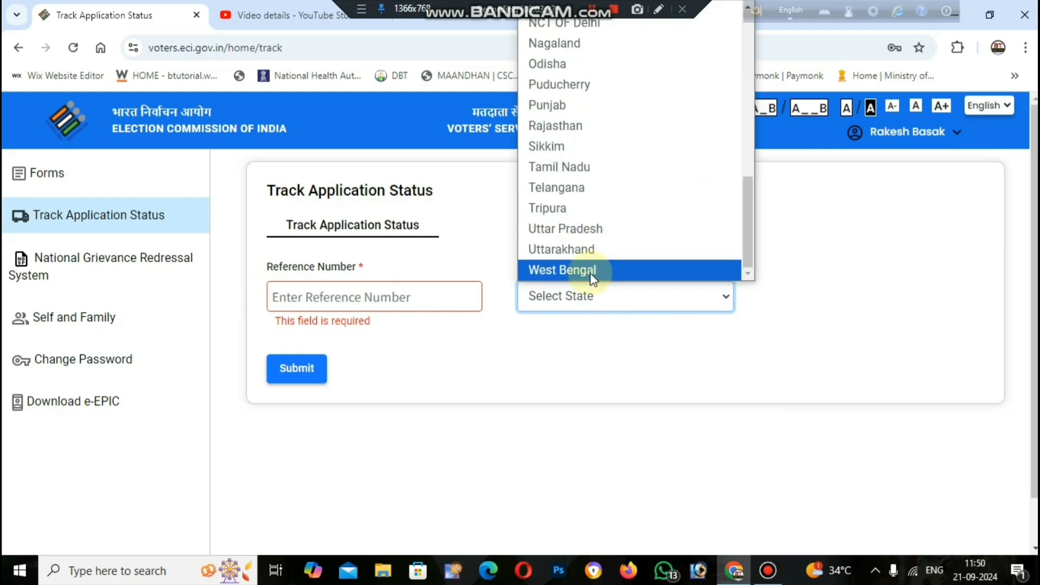
click(590, 271)
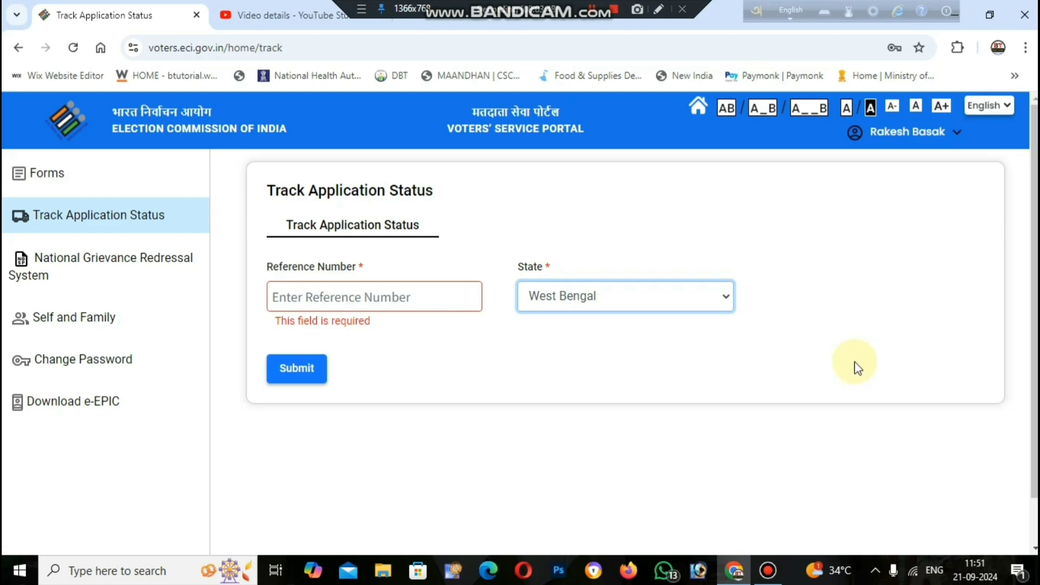
click(701, 109)
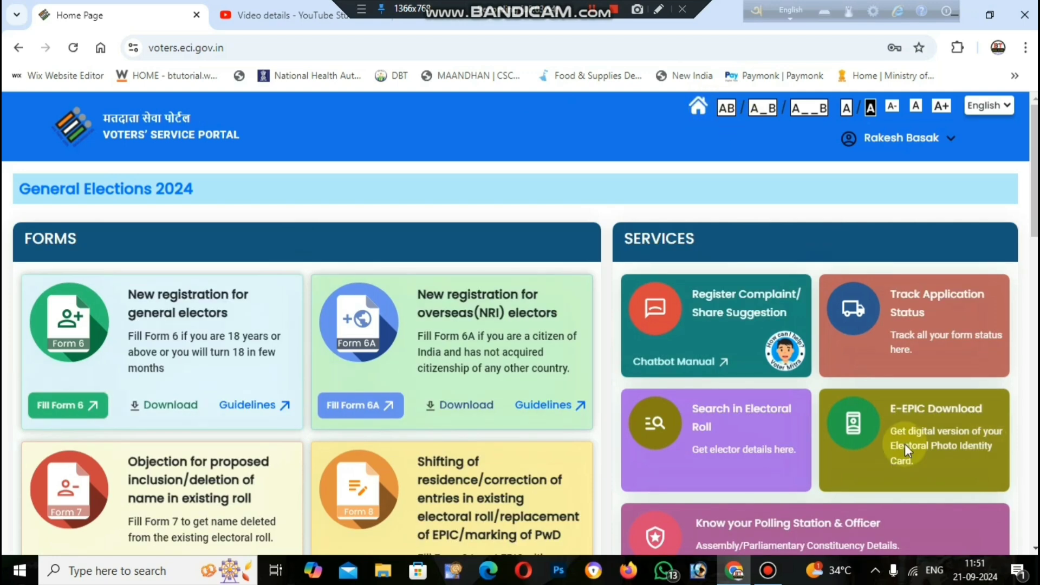
Open Download e-EPIC, search by EPIC no., and select West Bengal as the state.
click(926, 416)
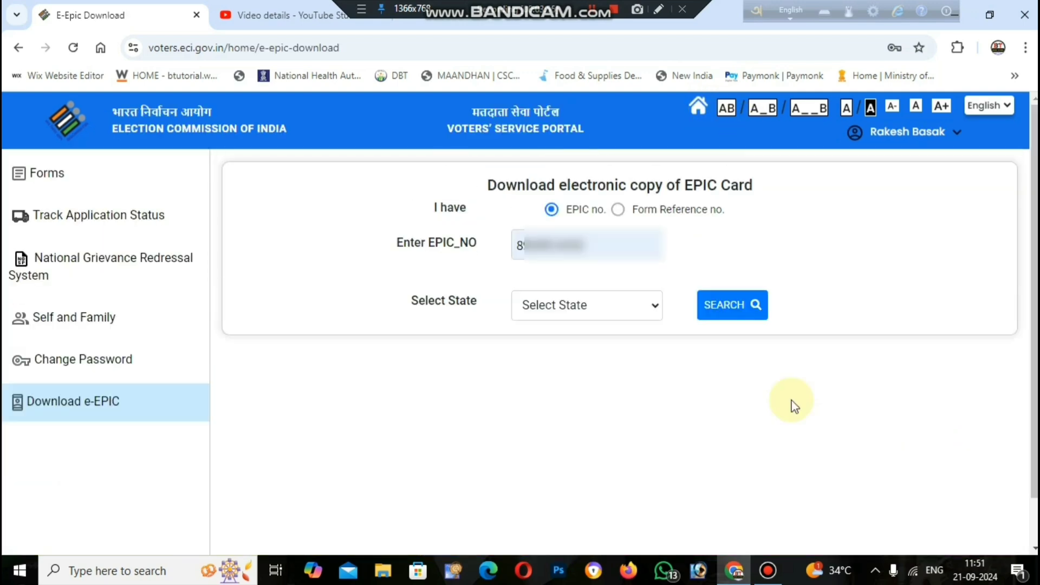
click(618, 210)
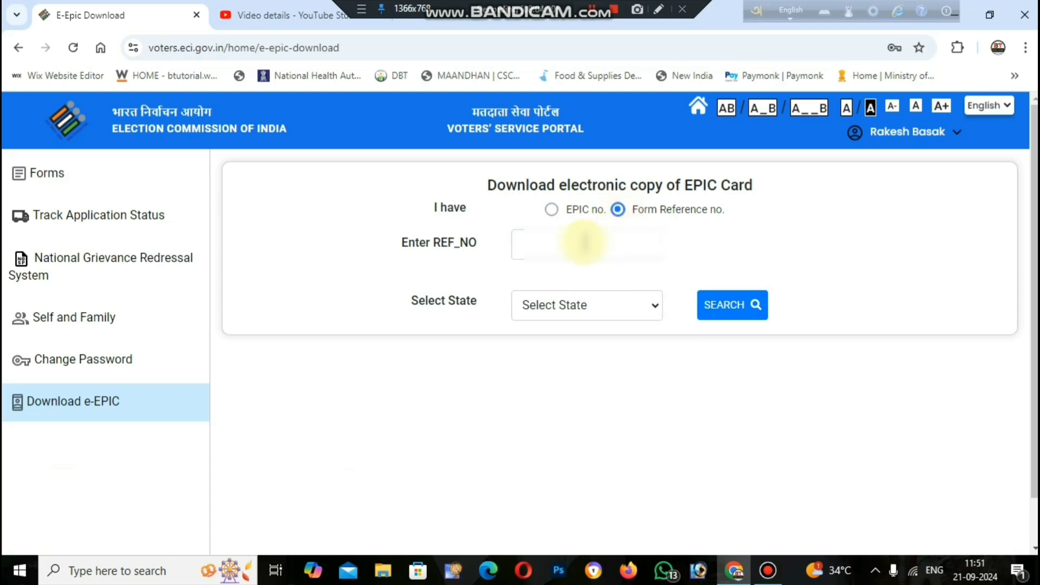
drag(530, 185, 528, 208)
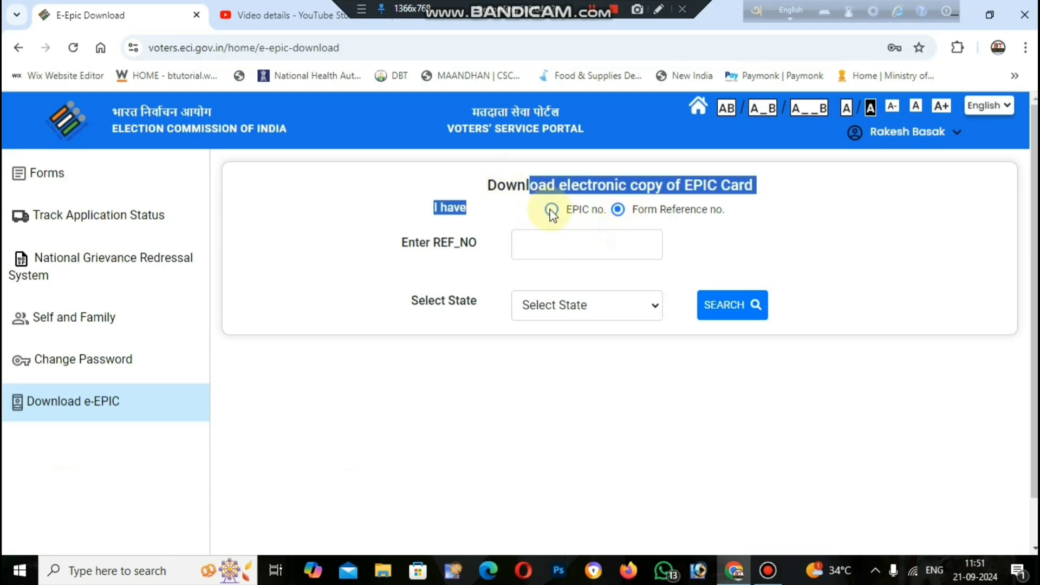
click(552, 209)
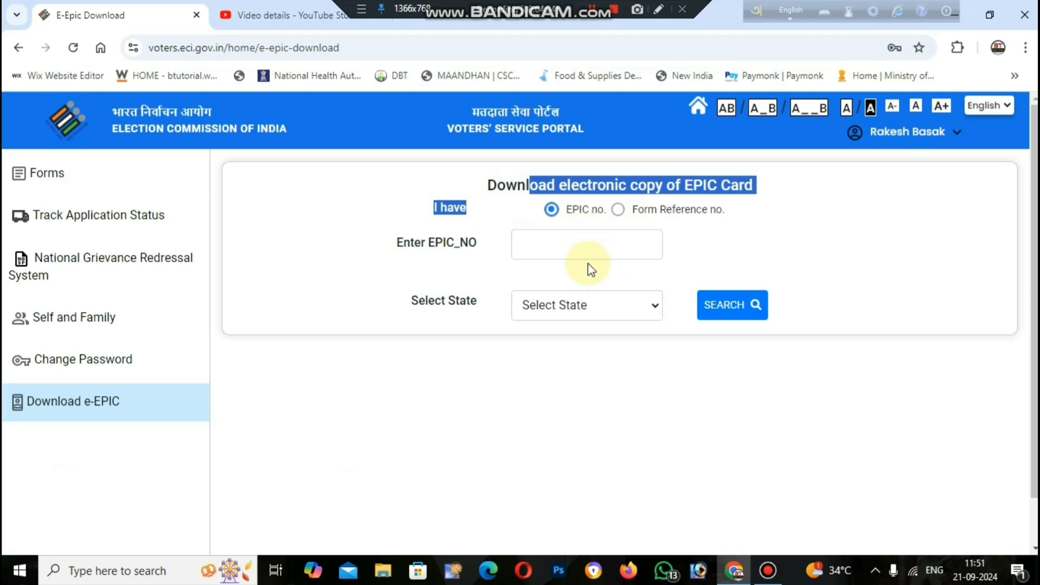
click(622, 303)
scroll(627, 233, down, 9)
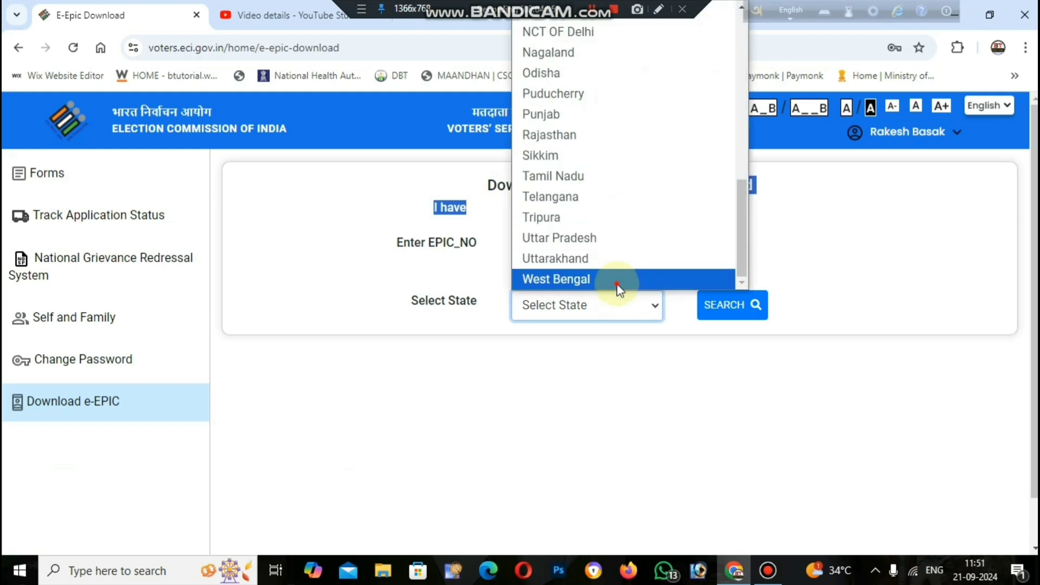
click(618, 280)
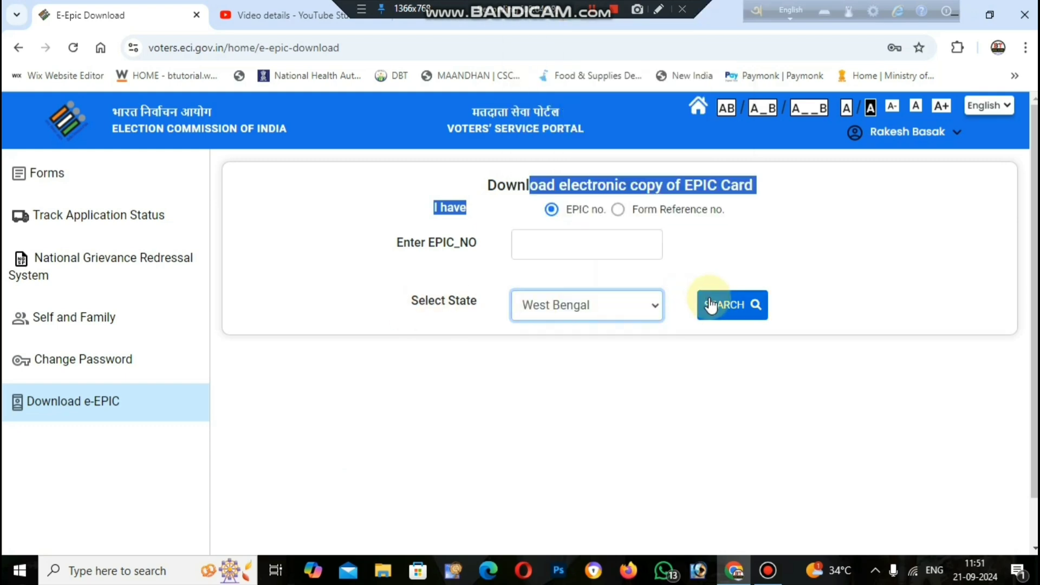